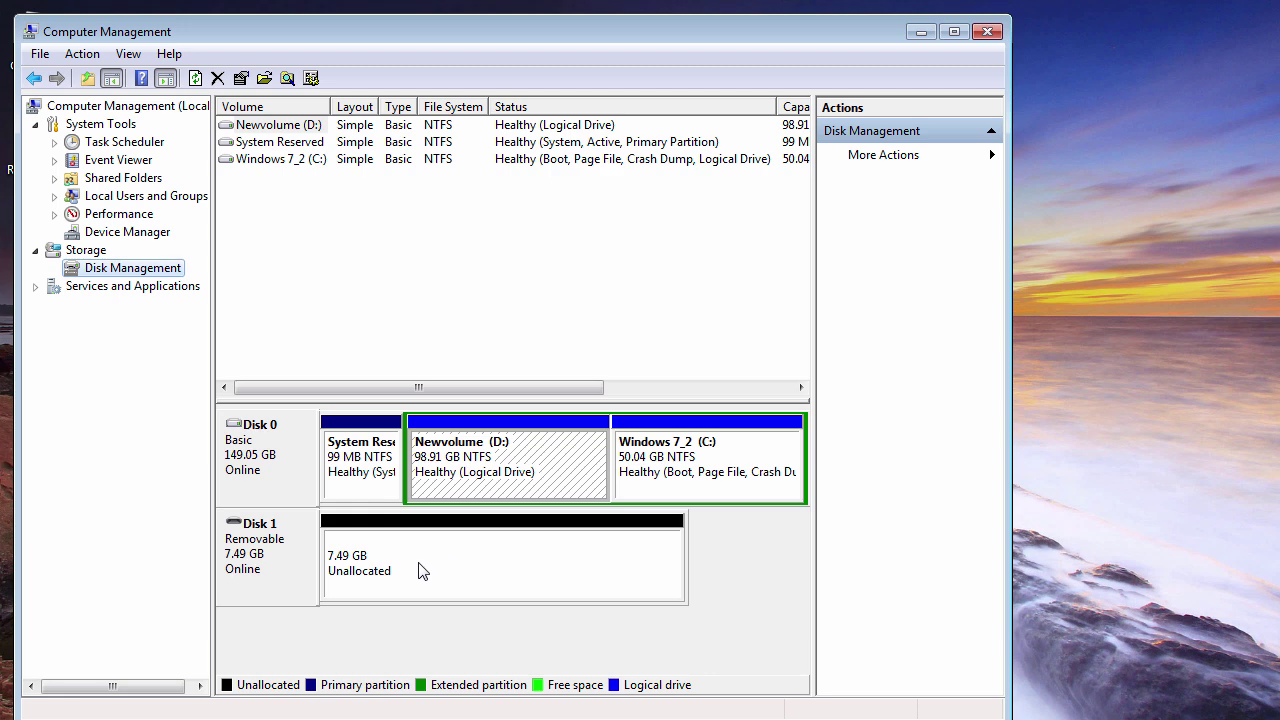
# Extract the TestDisk archive on the desktop into its own folder with 7-Zip
pyautogui.click(919, 32)
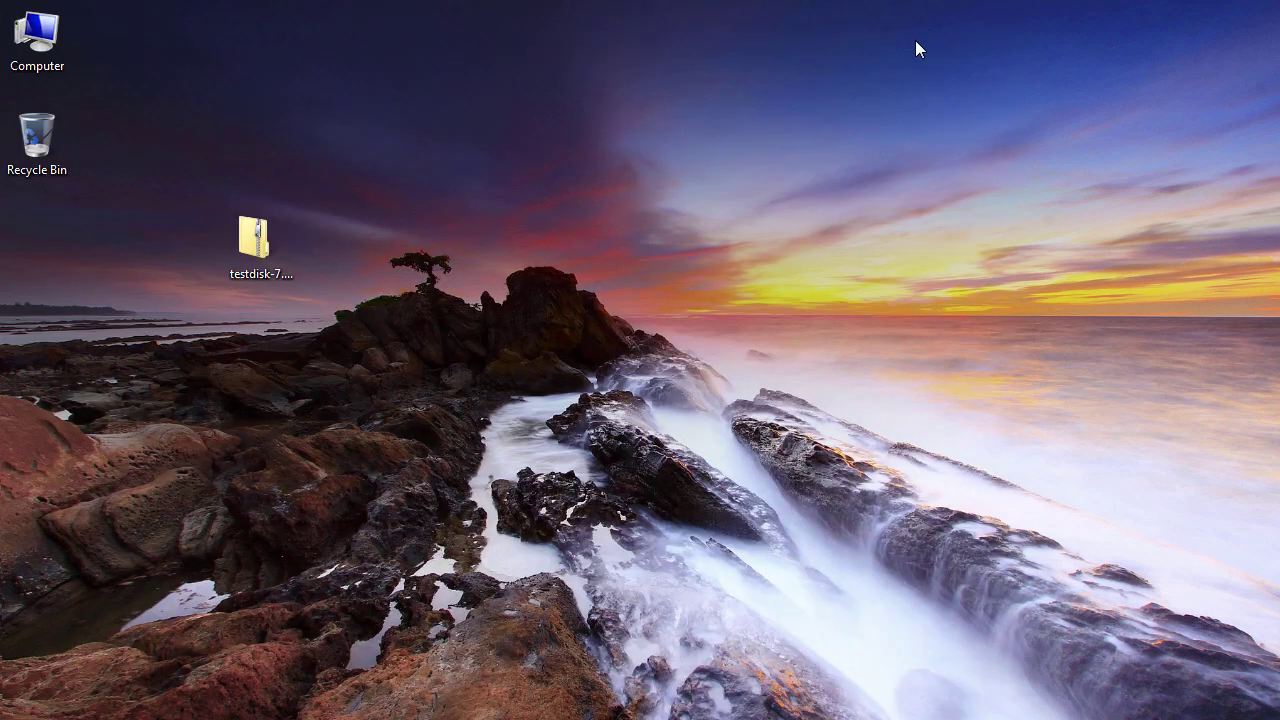
pyautogui.click(277, 218)
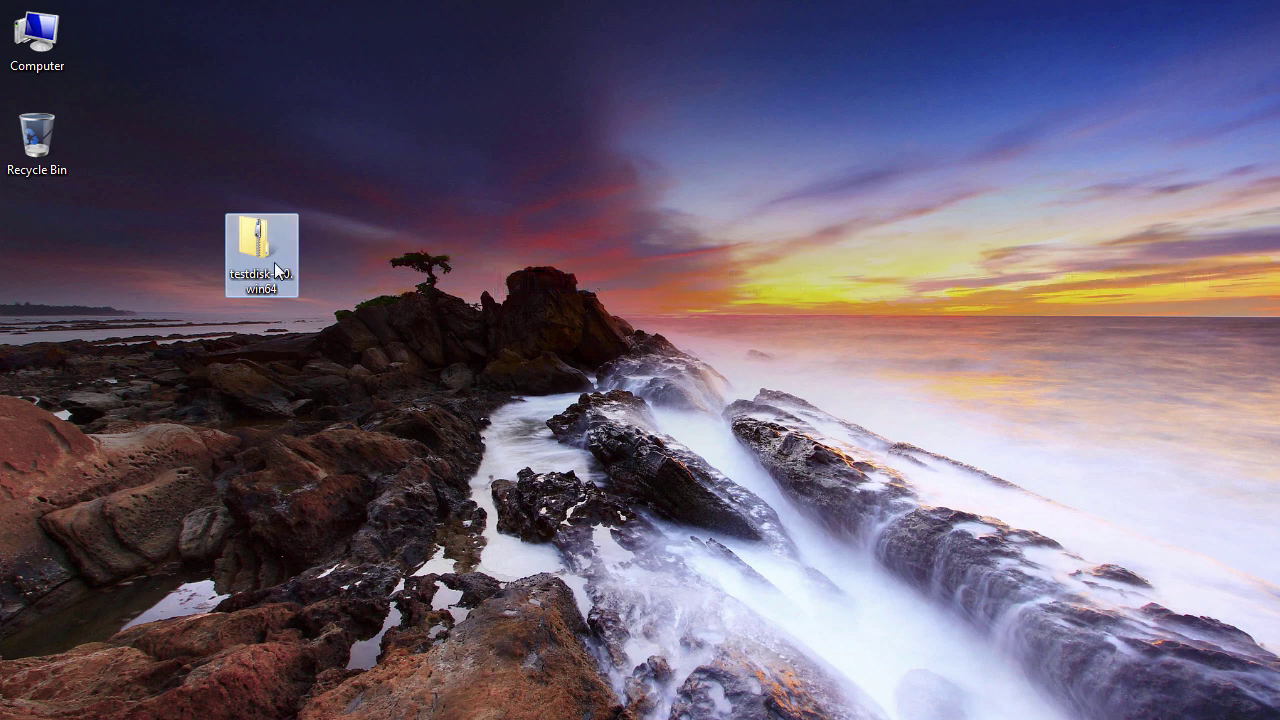
pyautogui.rightClick(274, 263)
pyautogui.moveTo(323, 415)
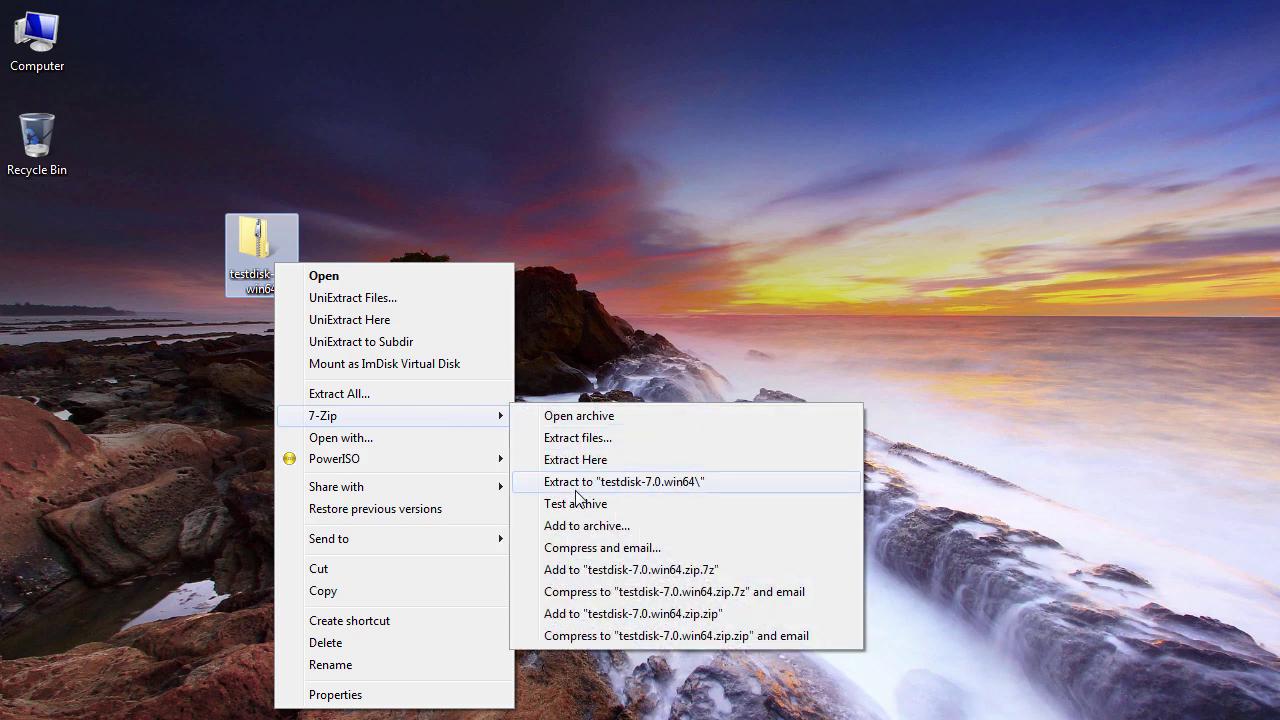
pyautogui.click(362, 175)
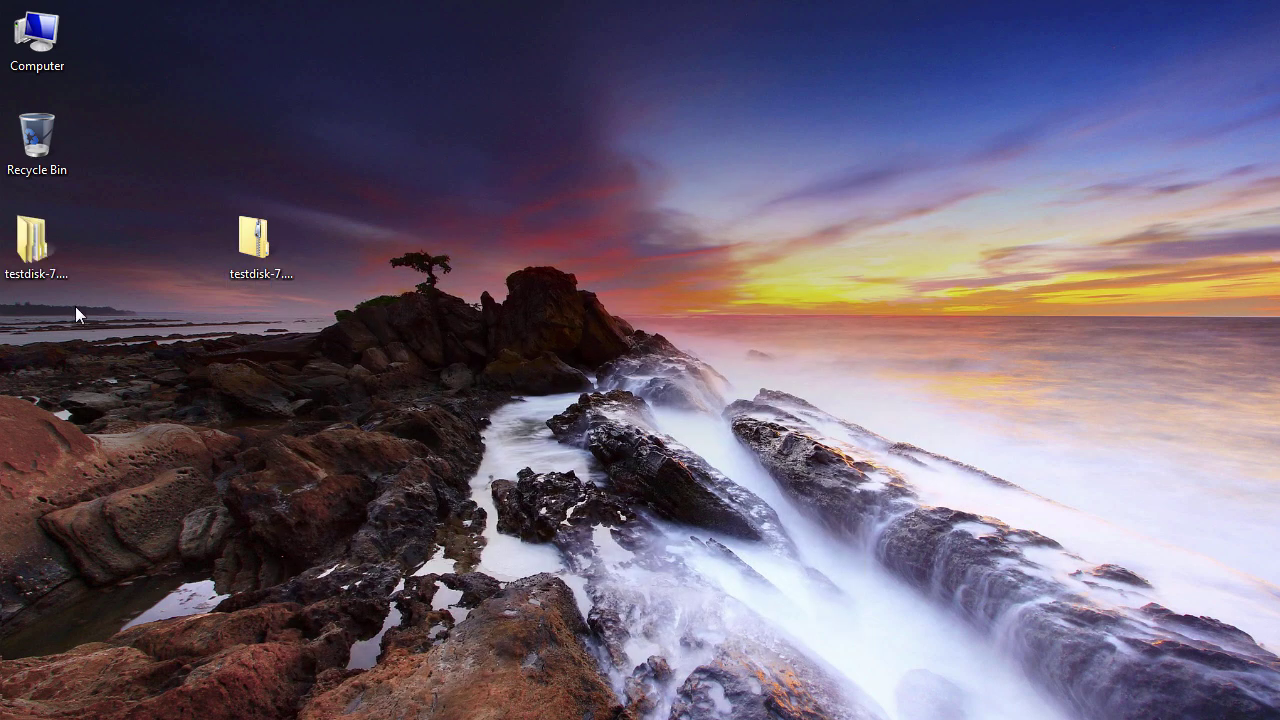
# Go into the extracted testdisk-7.0 folder and bring up testdisk_win's context menu
pyautogui.doubleClick(51, 269)
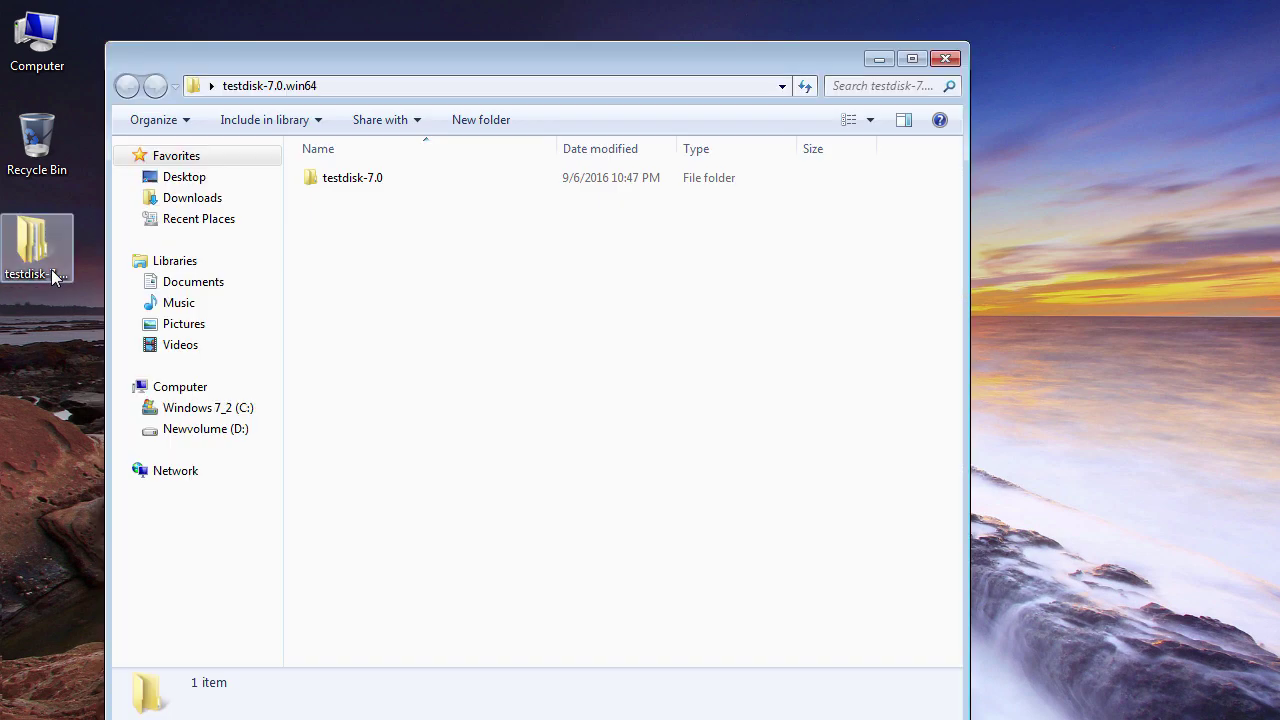
pyautogui.doubleClick(384, 177)
pyautogui.click(376, 577)
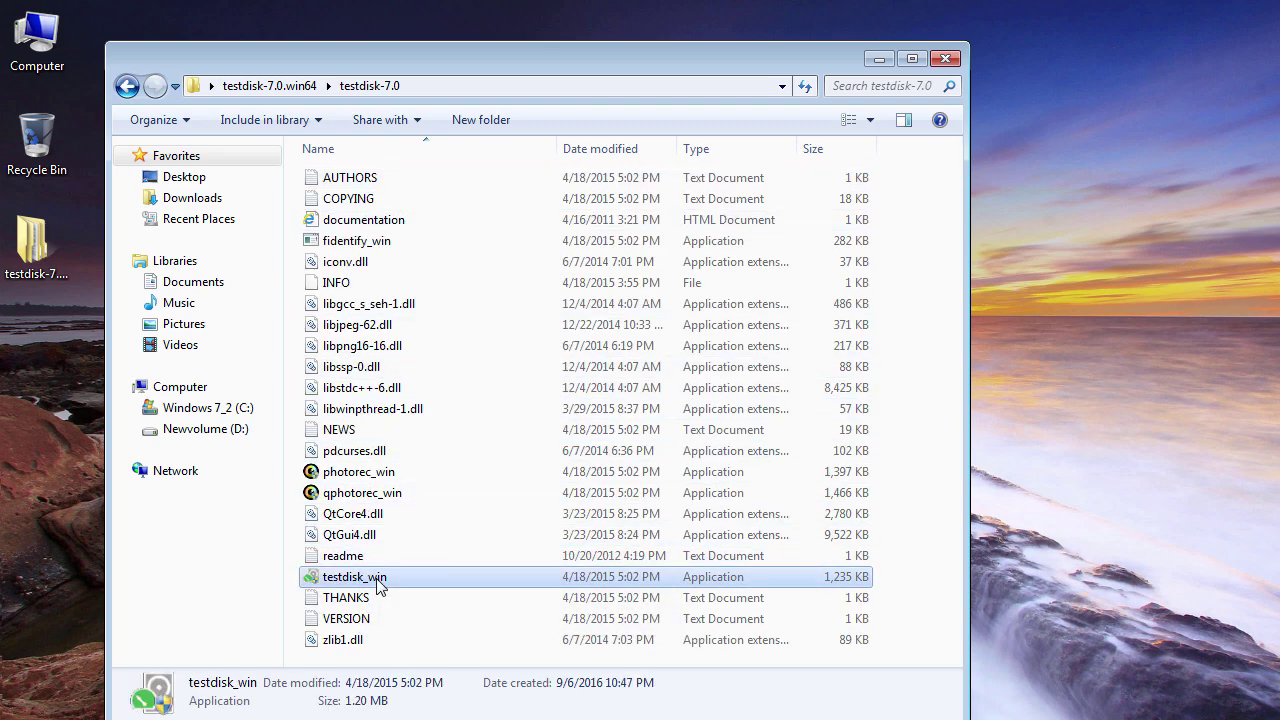
pyautogui.rightClick(388, 583)
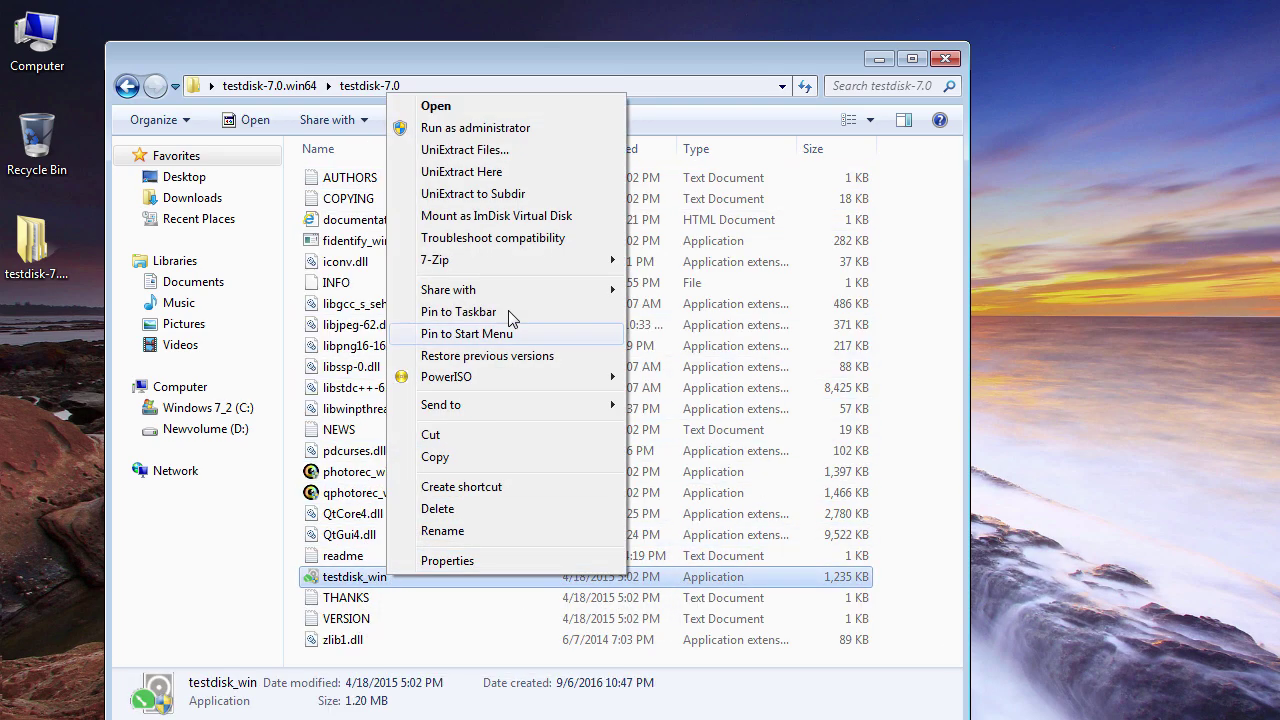
# Run testdisk_win as administrator, move its console aside, and create a new log file
pyautogui.click(484, 130)
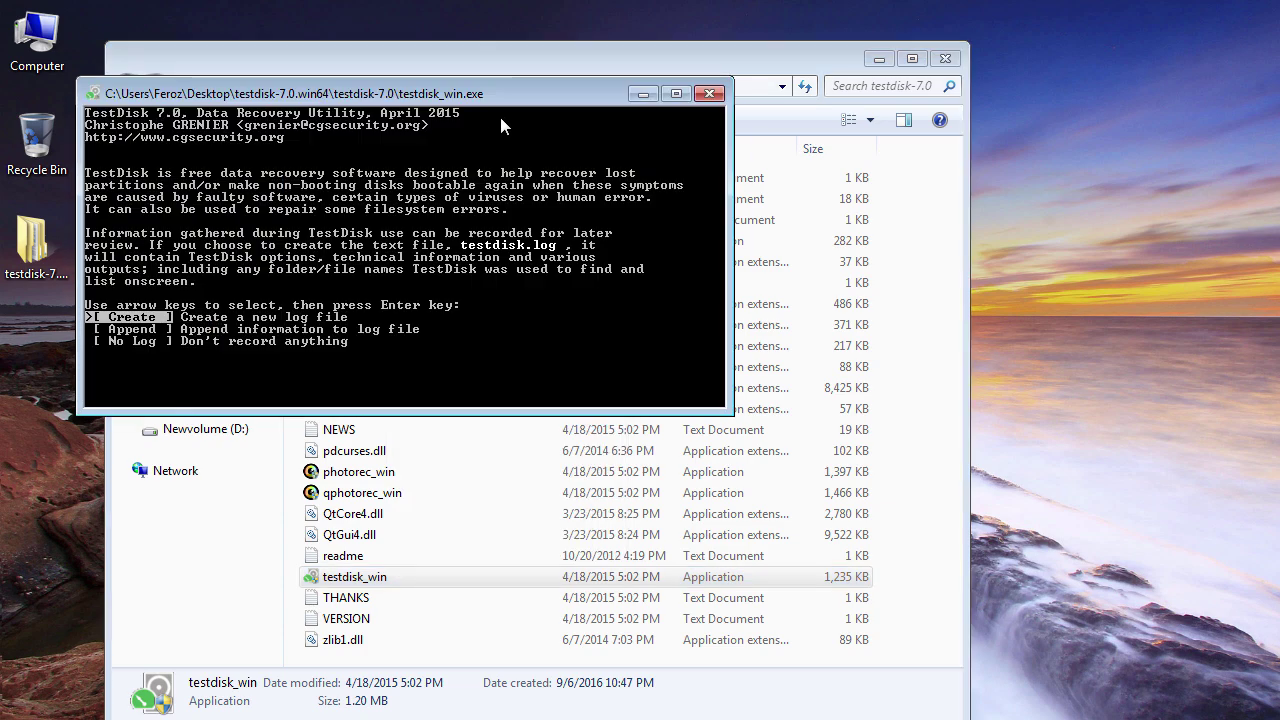
pyautogui.moveTo(500, 94); pyautogui.dragTo(814, 198)
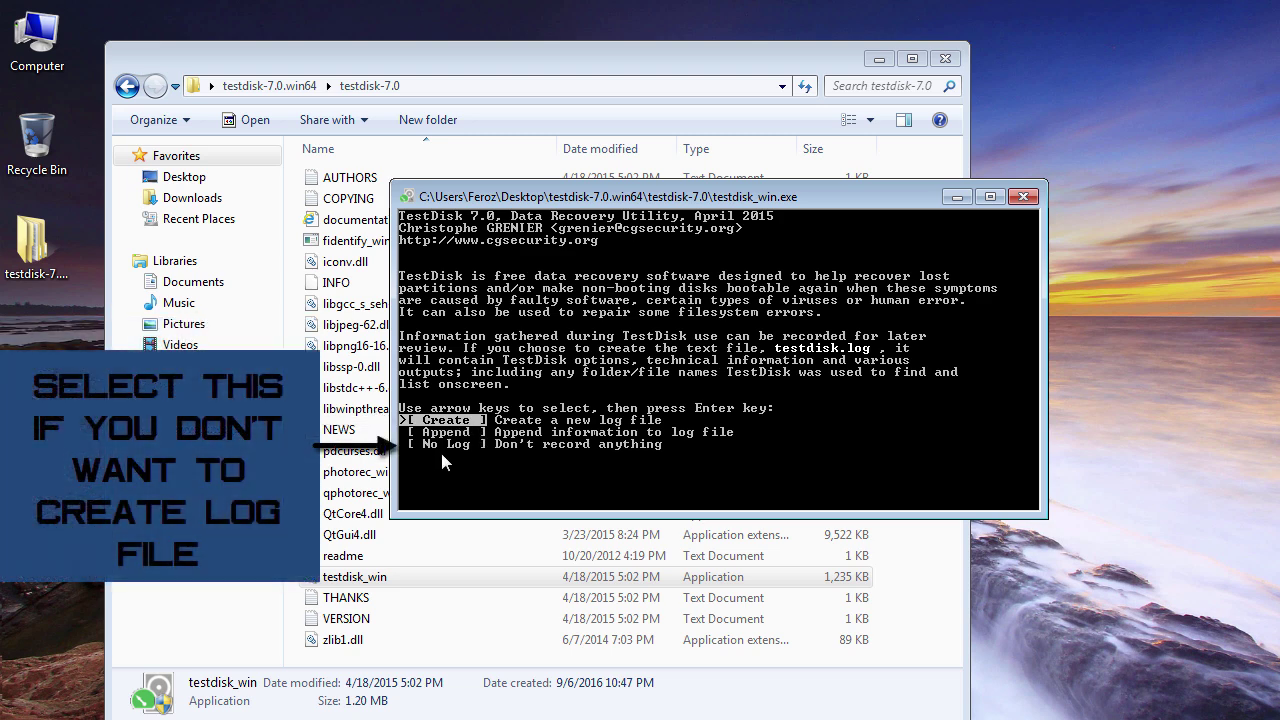
pyautogui.press('Down')
pyautogui.press('Down')
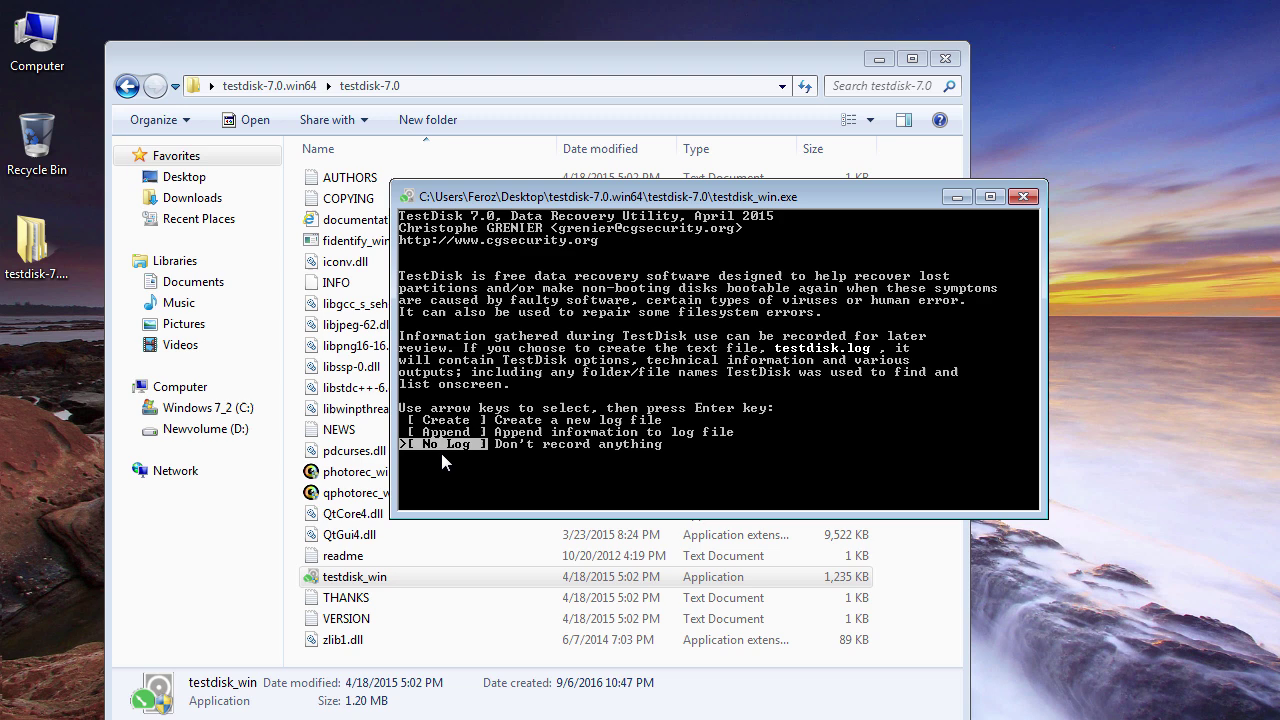
pyautogui.press('Up')
pyautogui.press('Up')
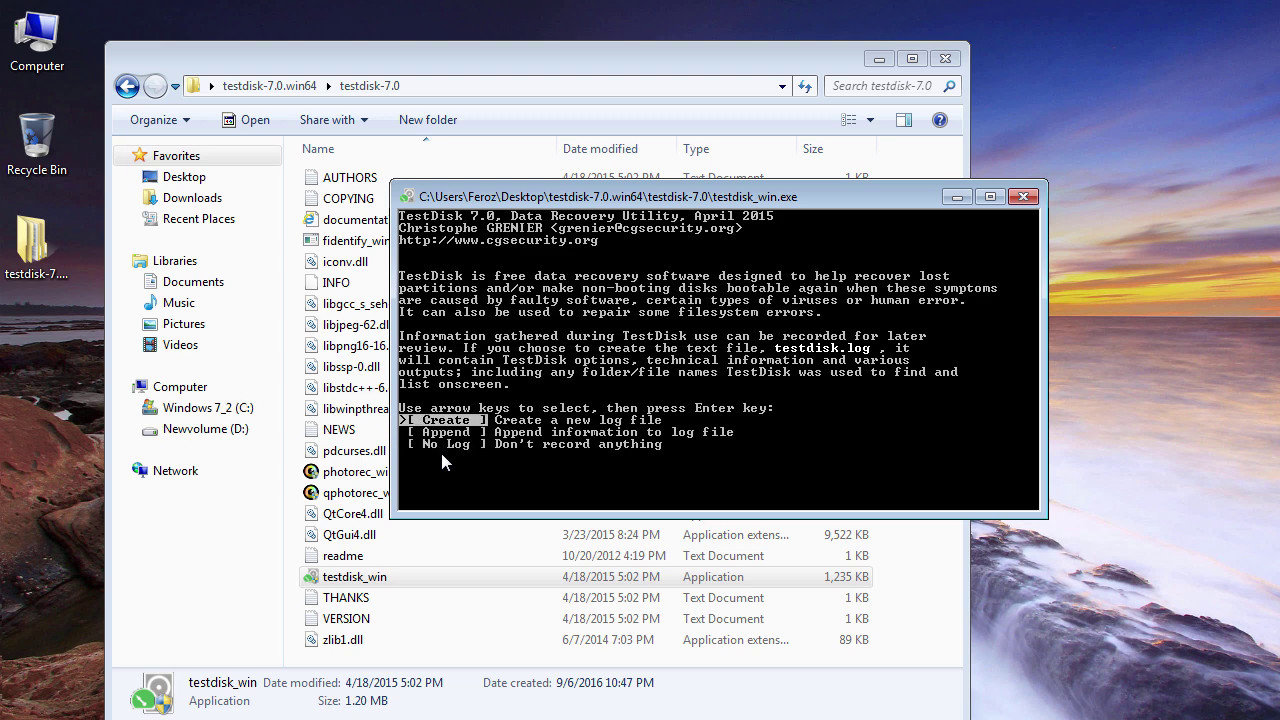
pyautogui.press('Return')
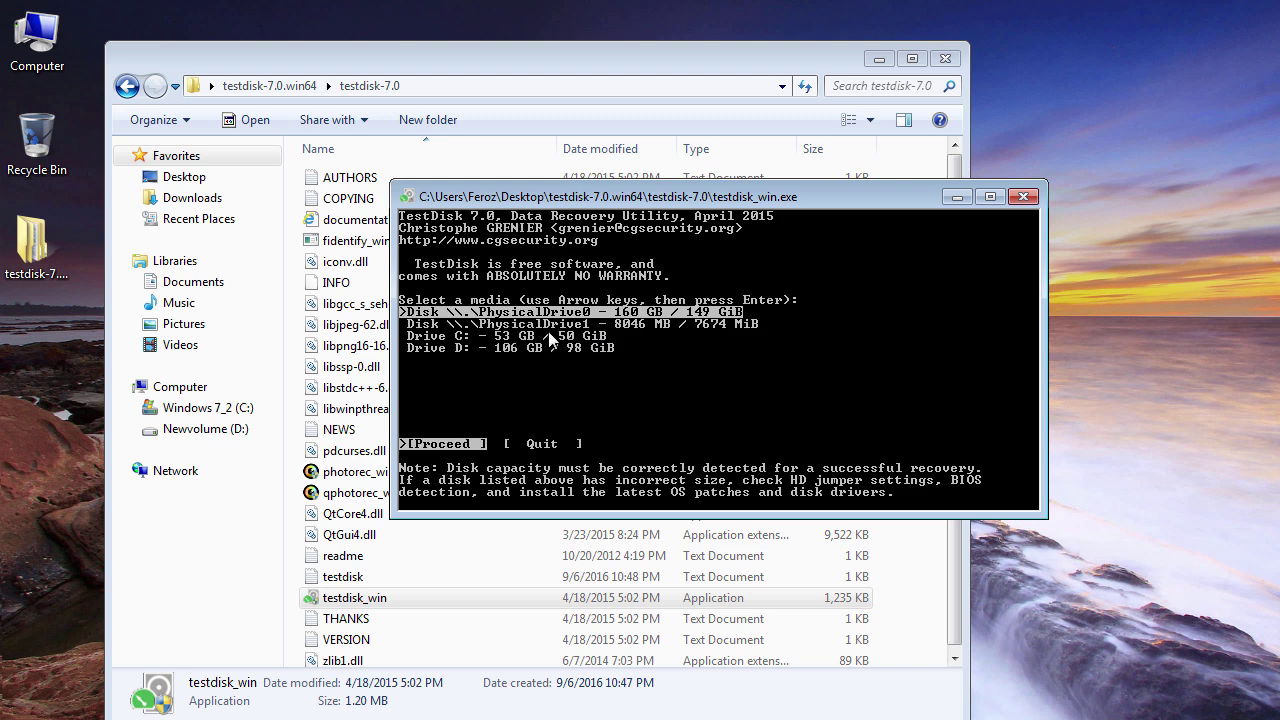
# Select the 8046 MB PhysicalDrive1 and accept the Intel partition table type
pyautogui.press('Down')
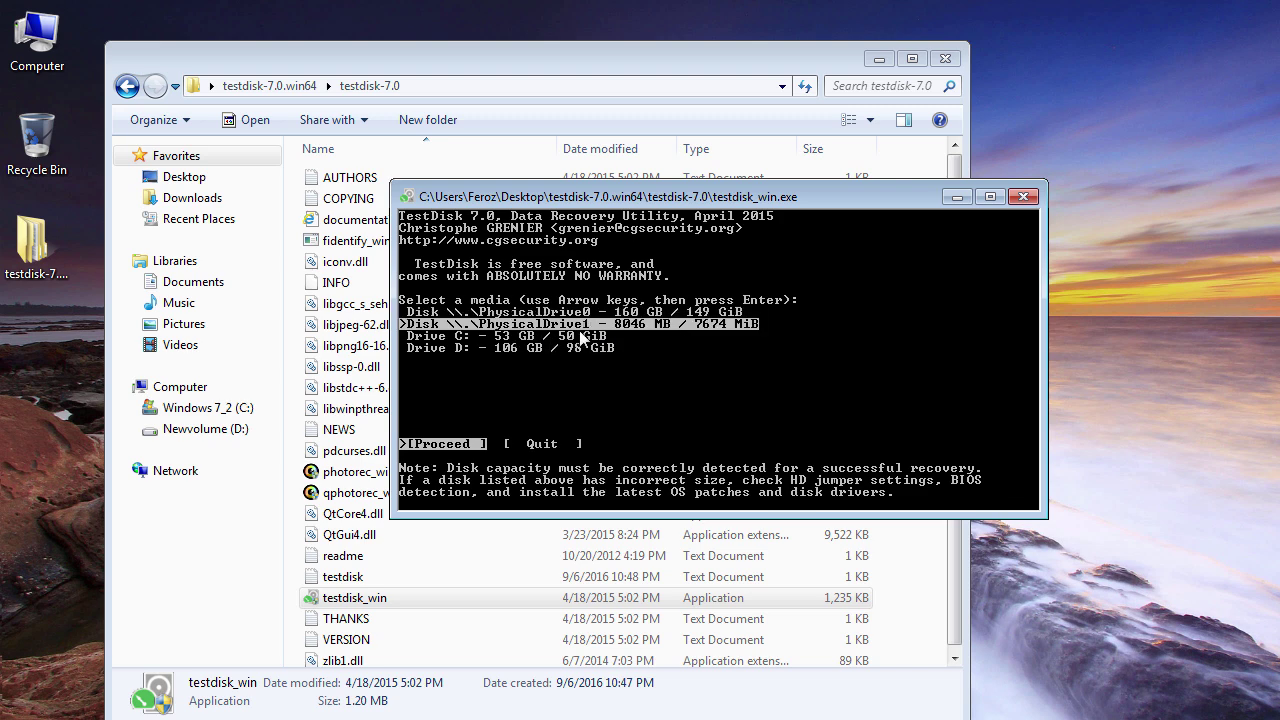
pyautogui.press('Return')
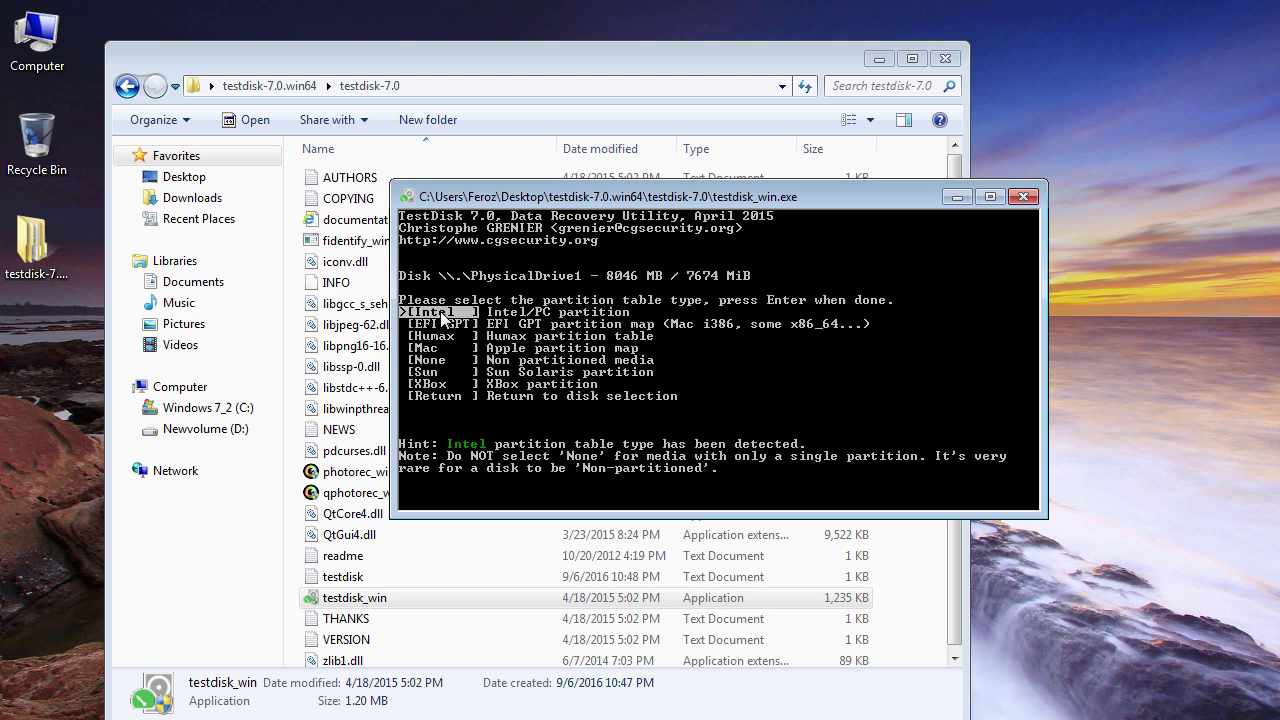
pyautogui.press('Return')
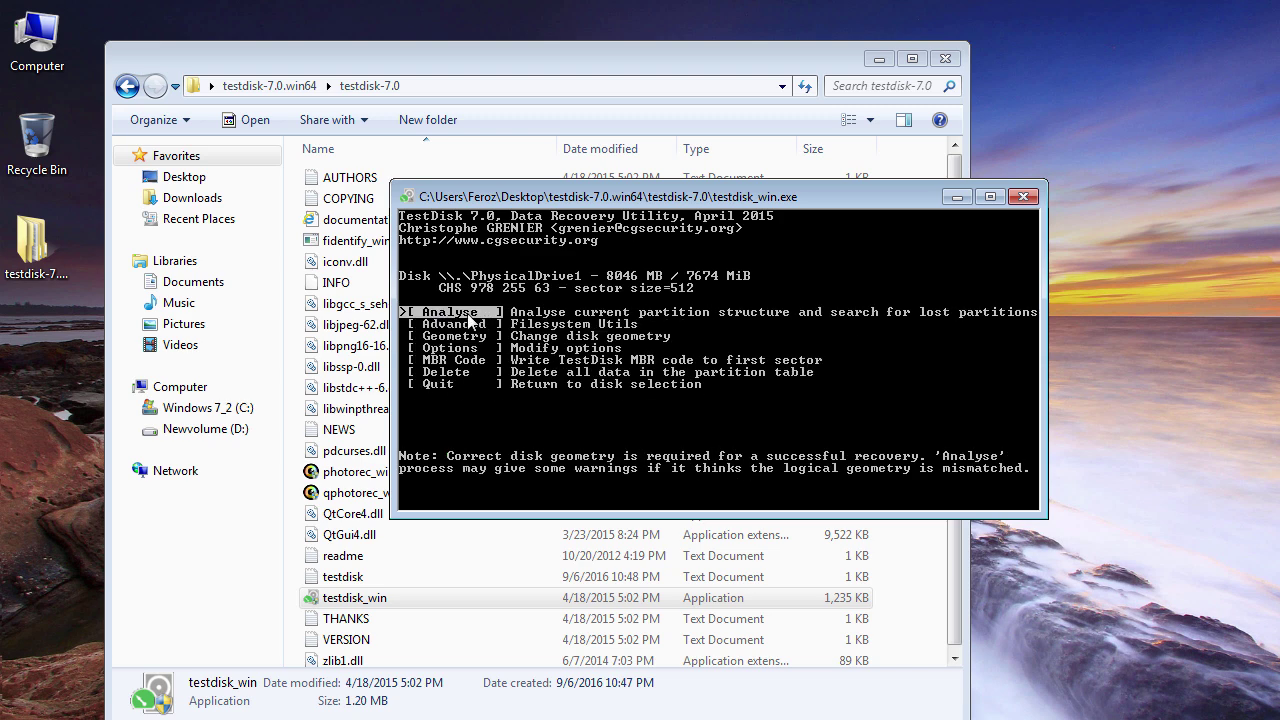
# Analyse the USB disk and Quick Search it, finding the 8042 MB HPFS - NTFS partition
pyautogui.press('Return')
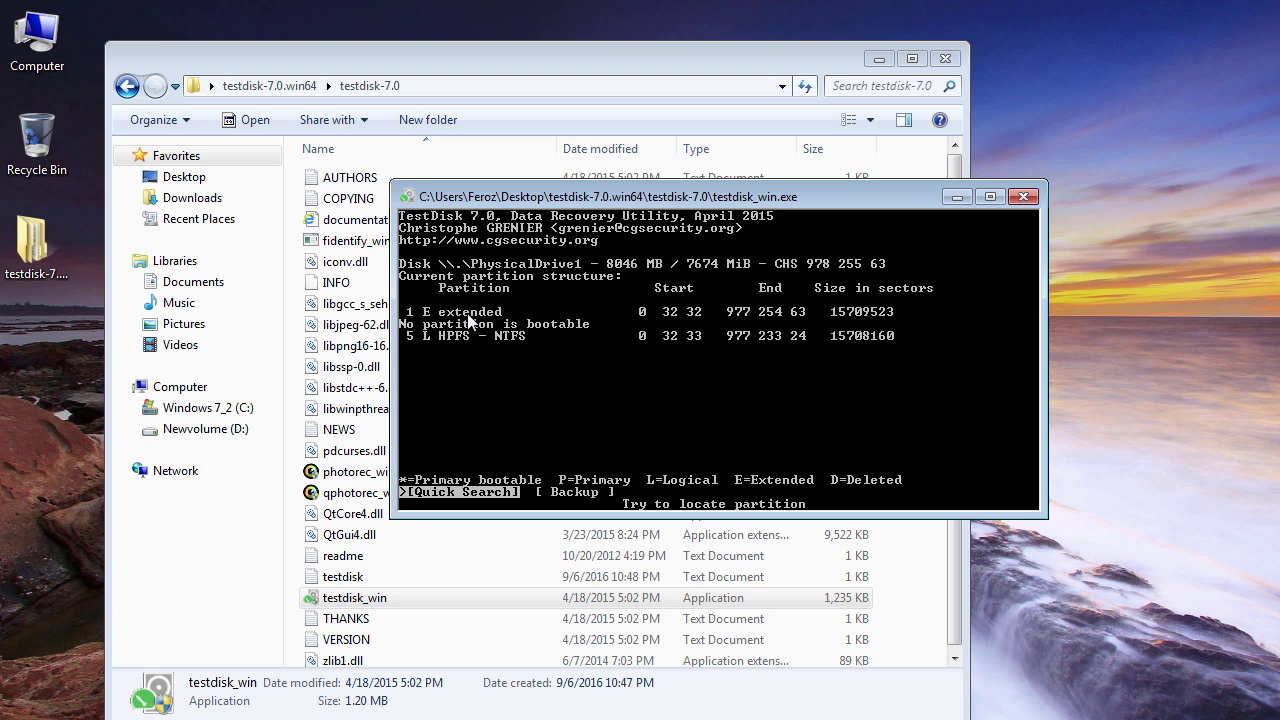
pyautogui.press('Return')
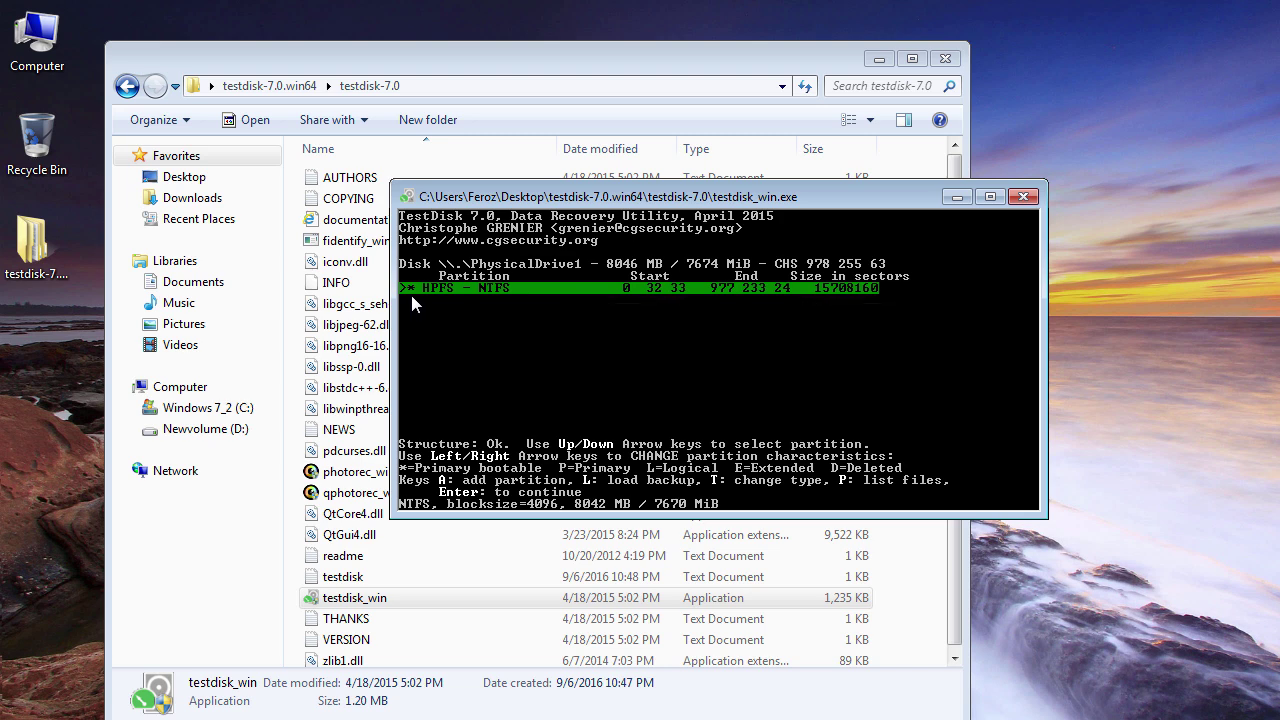
# Set the found NTFS partition's type to L (Logical) and proceed to the write screen
pyautogui.press('Left')
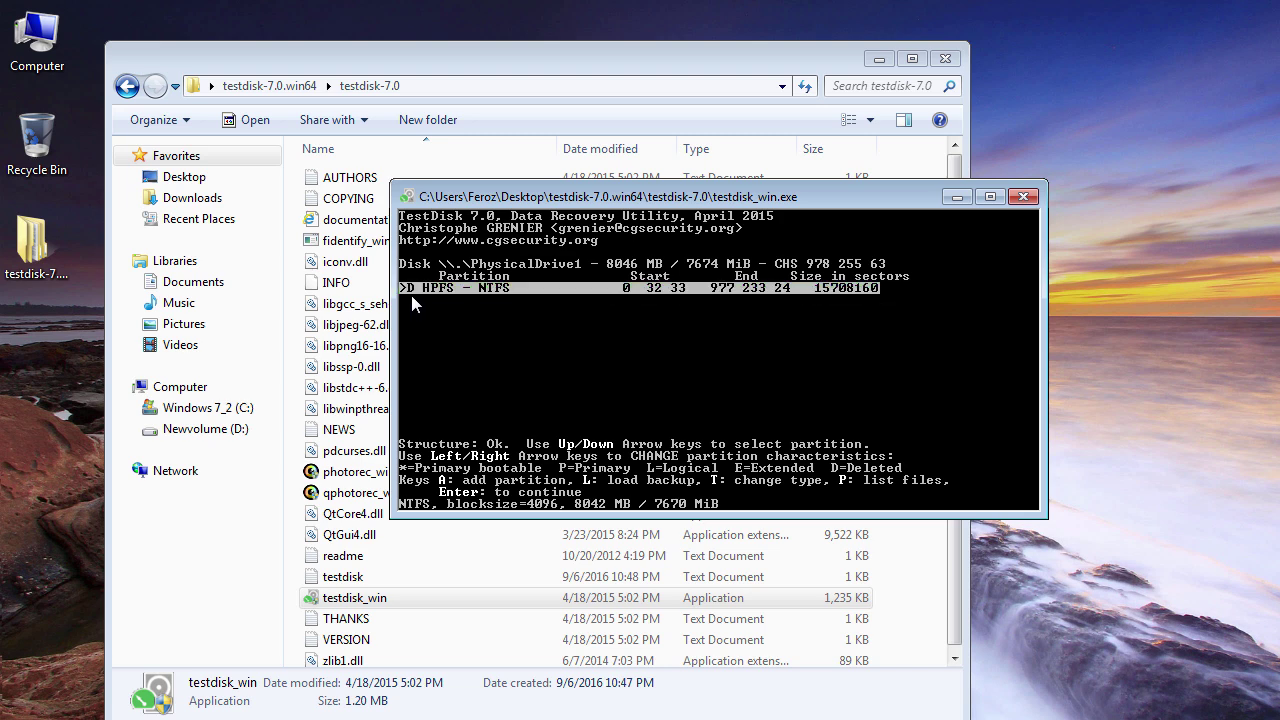
pyautogui.press('Left')
pyautogui.press('Left')
pyautogui.press('Right')
pyautogui.press('Right')
pyautogui.press('Right')
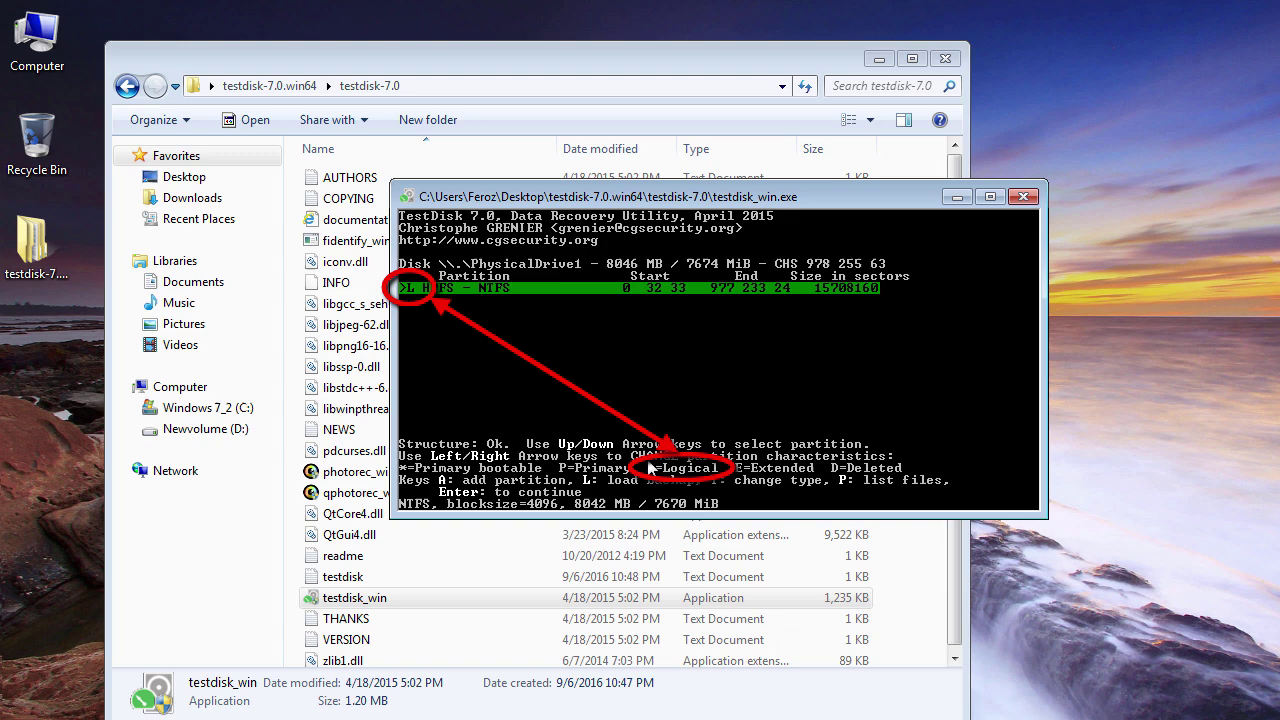
pyautogui.press('Return')
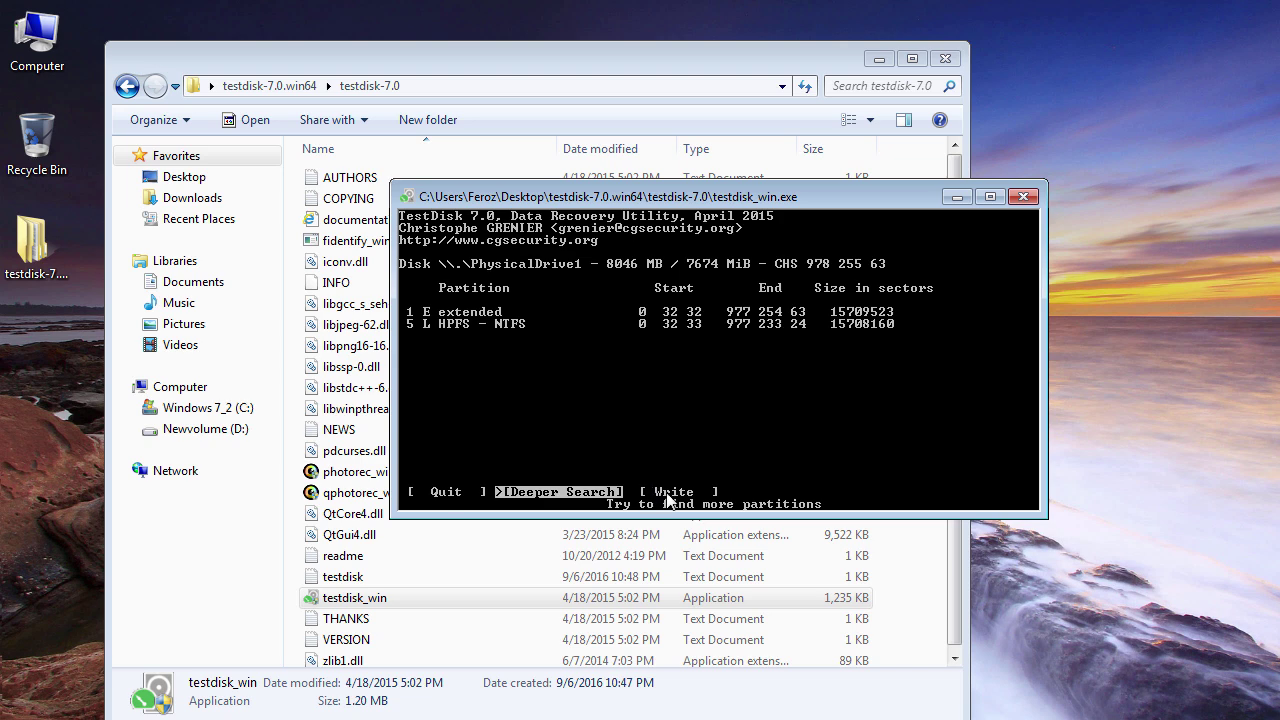
# Write the recovered partition table to the 8046 MB disk, then close TestDisk and the folder window
pyautogui.press('Right')
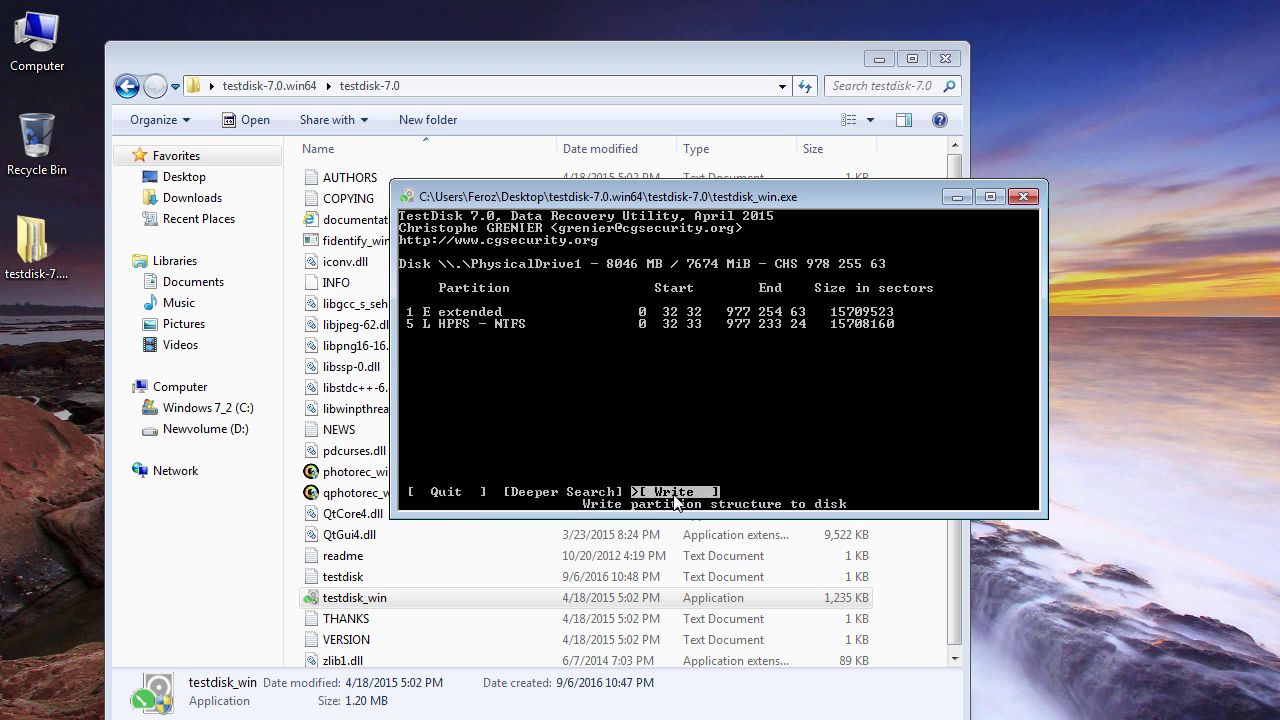
pyautogui.press('Return')
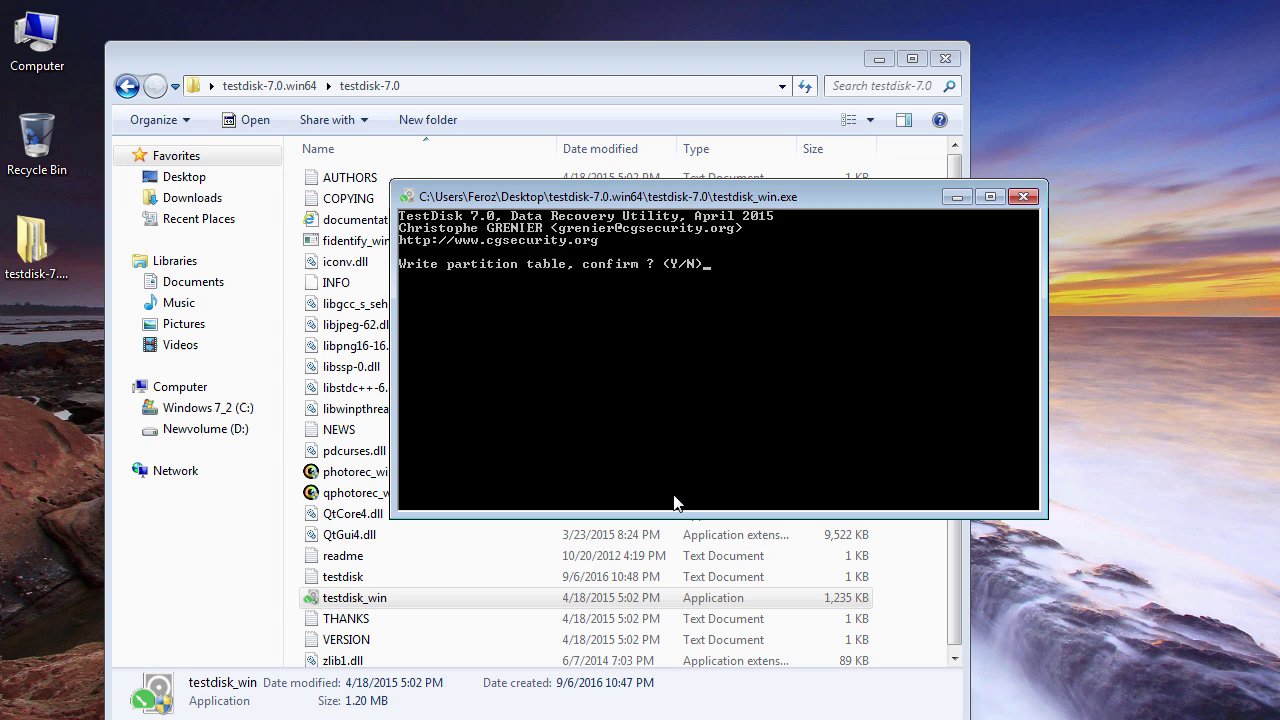
pyautogui.press('y')
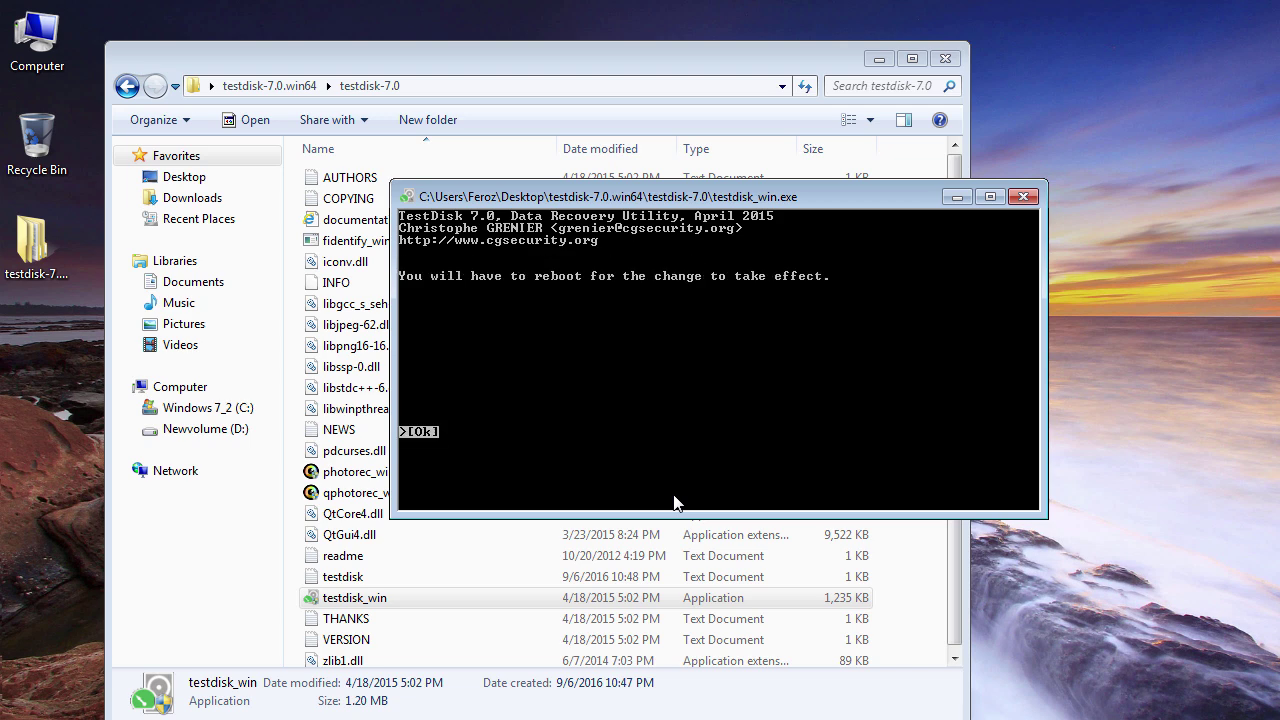
pyautogui.press('Return')
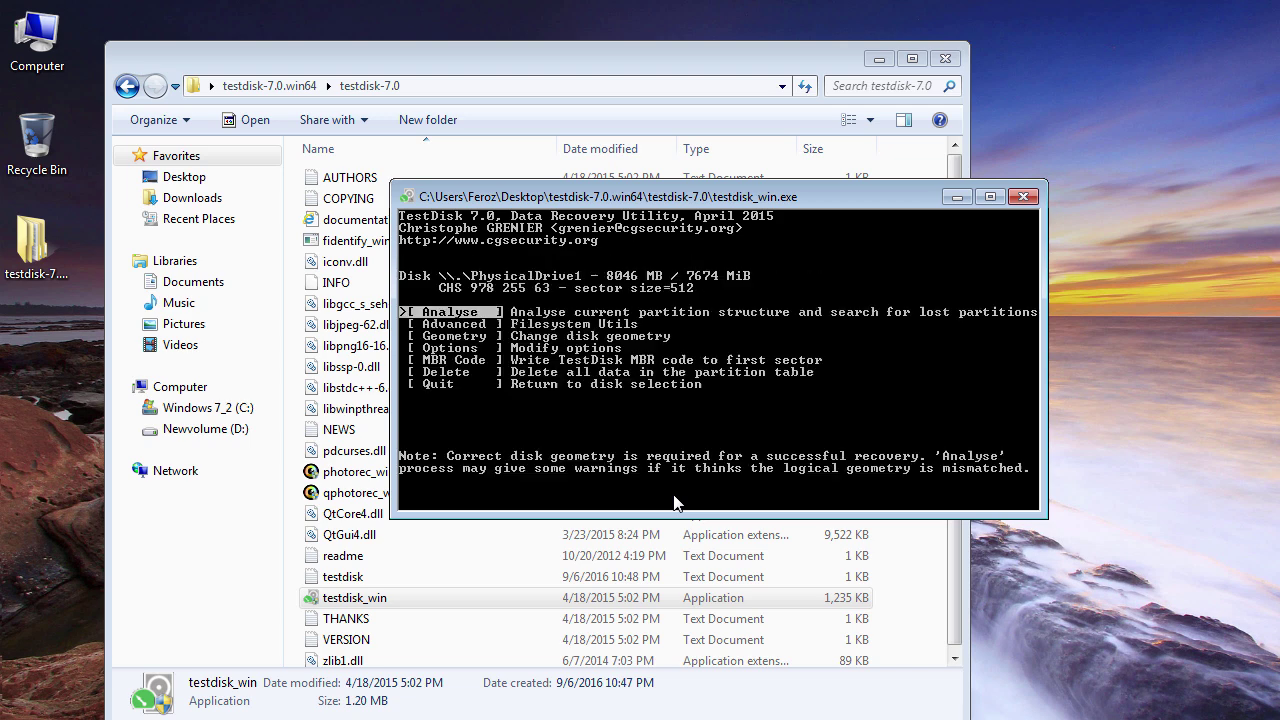
pyautogui.click(1030, 197)
pyautogui.click(939, 59)
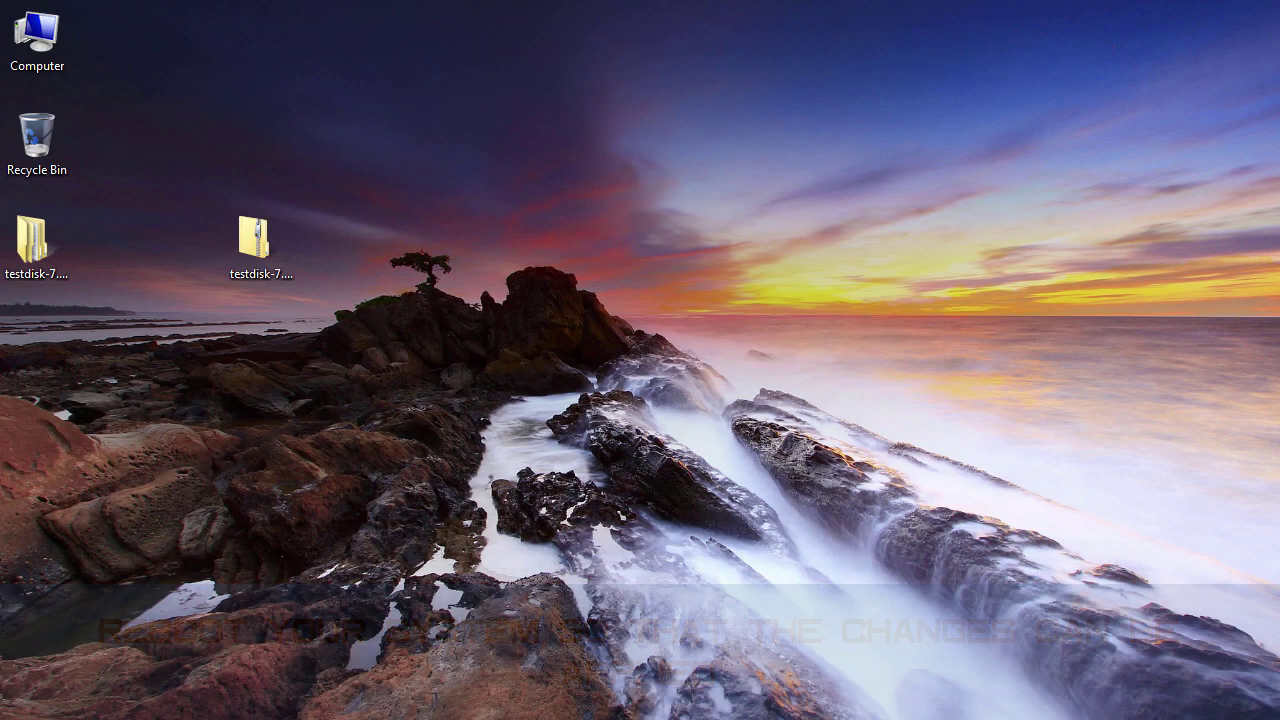
# Restart the computer and check that the drive list shows only C: and D:
pyautogui.press('super')
pyautogui.click(400, 652)
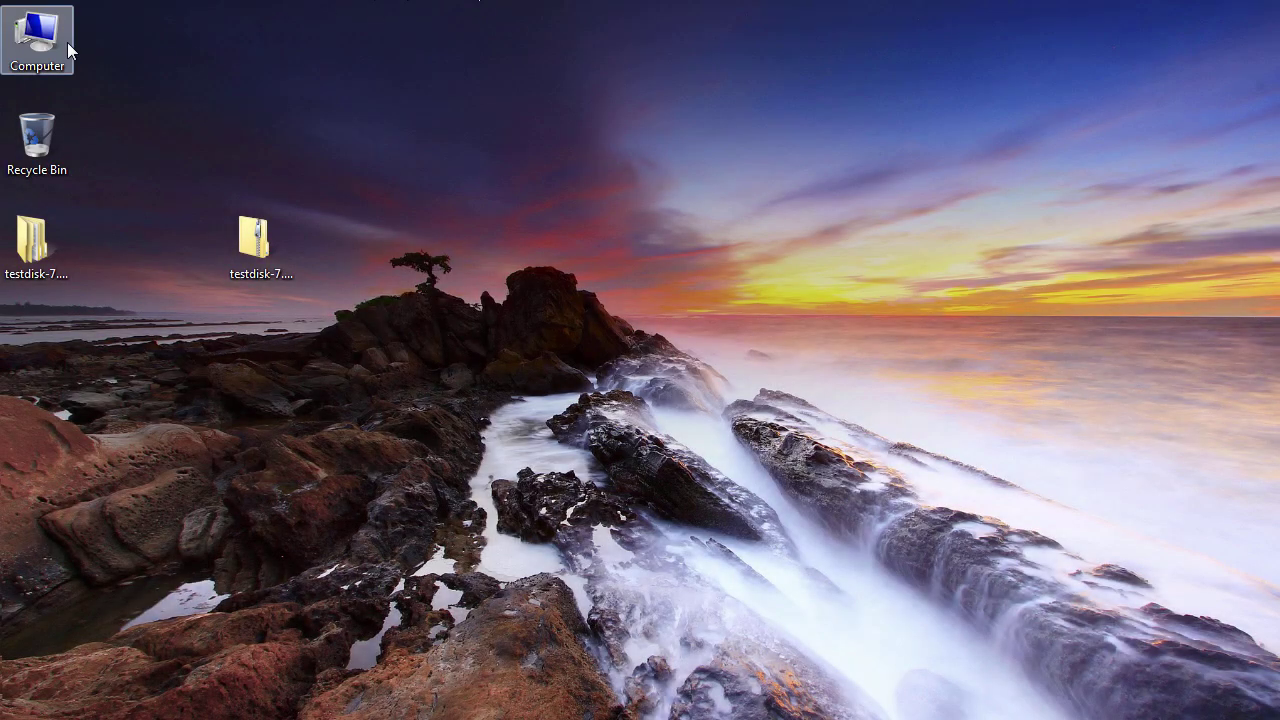
pyautogui.doubleClick(64, 42)
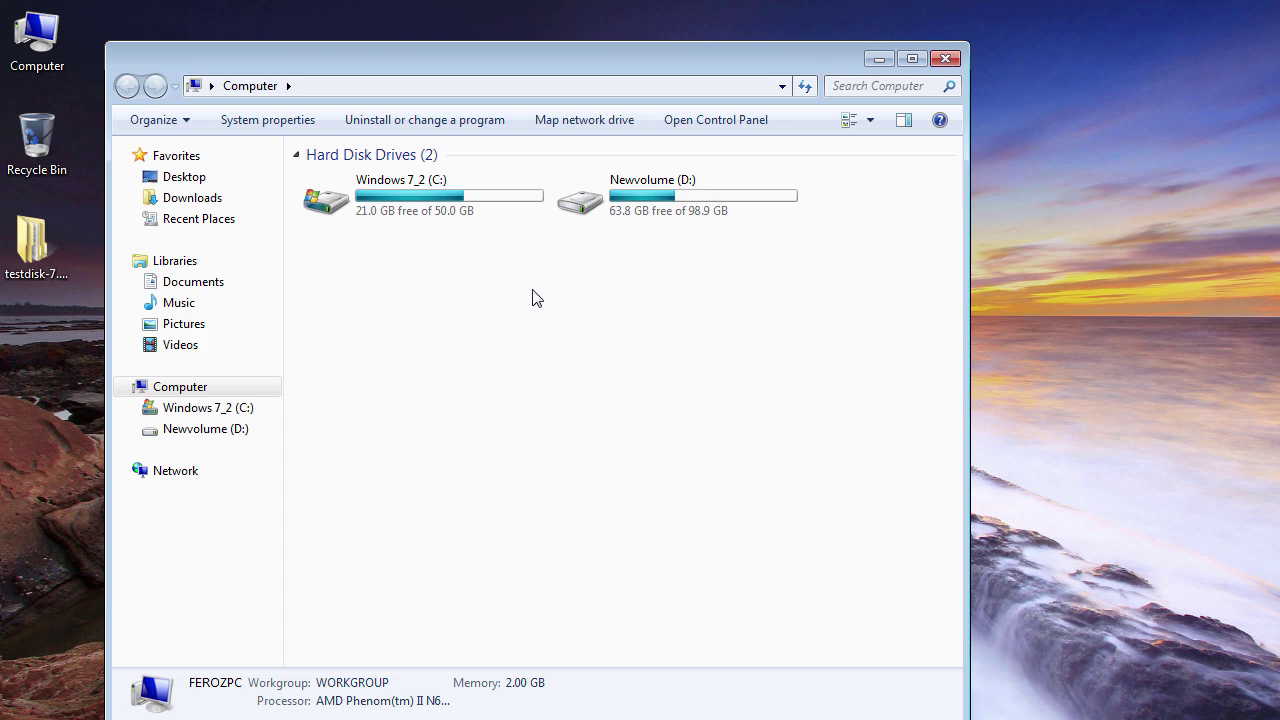
pyautogui.click(879, 60)
# Launch Computer Management via Manage on the Start menu's Computer entry
pyautogui.press('super')
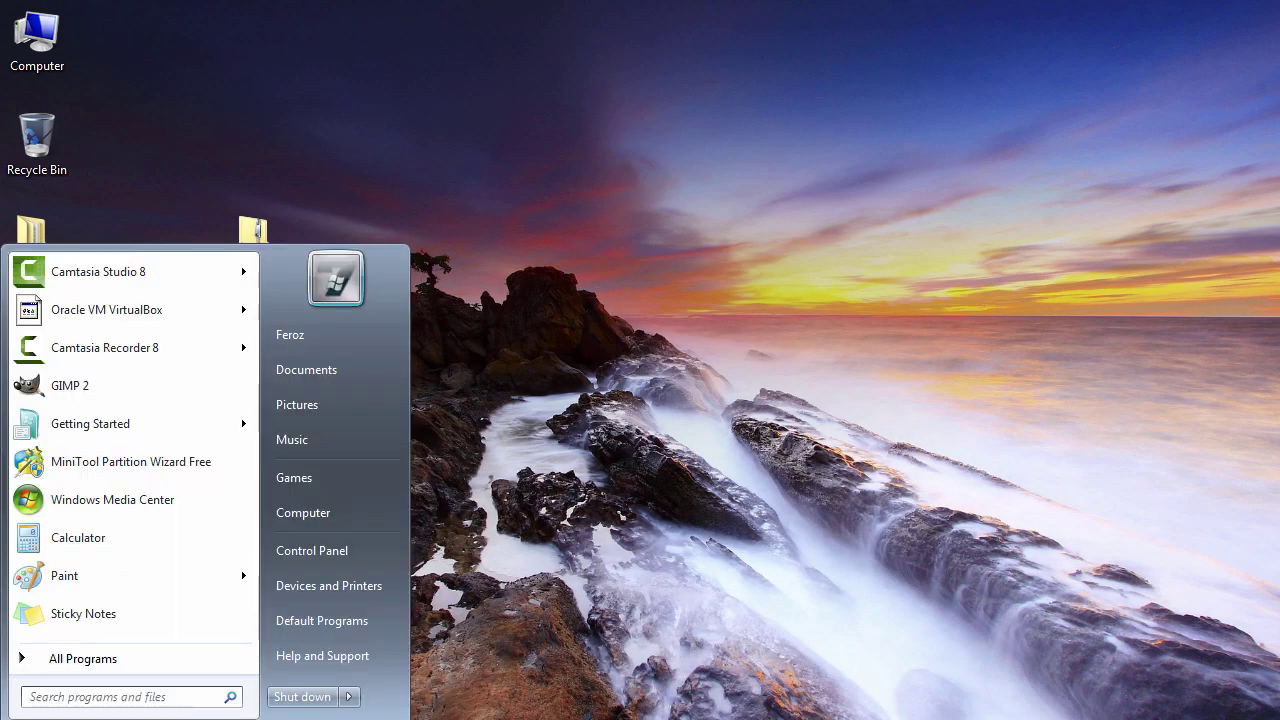
pyautogui.rightClick(290, 516)
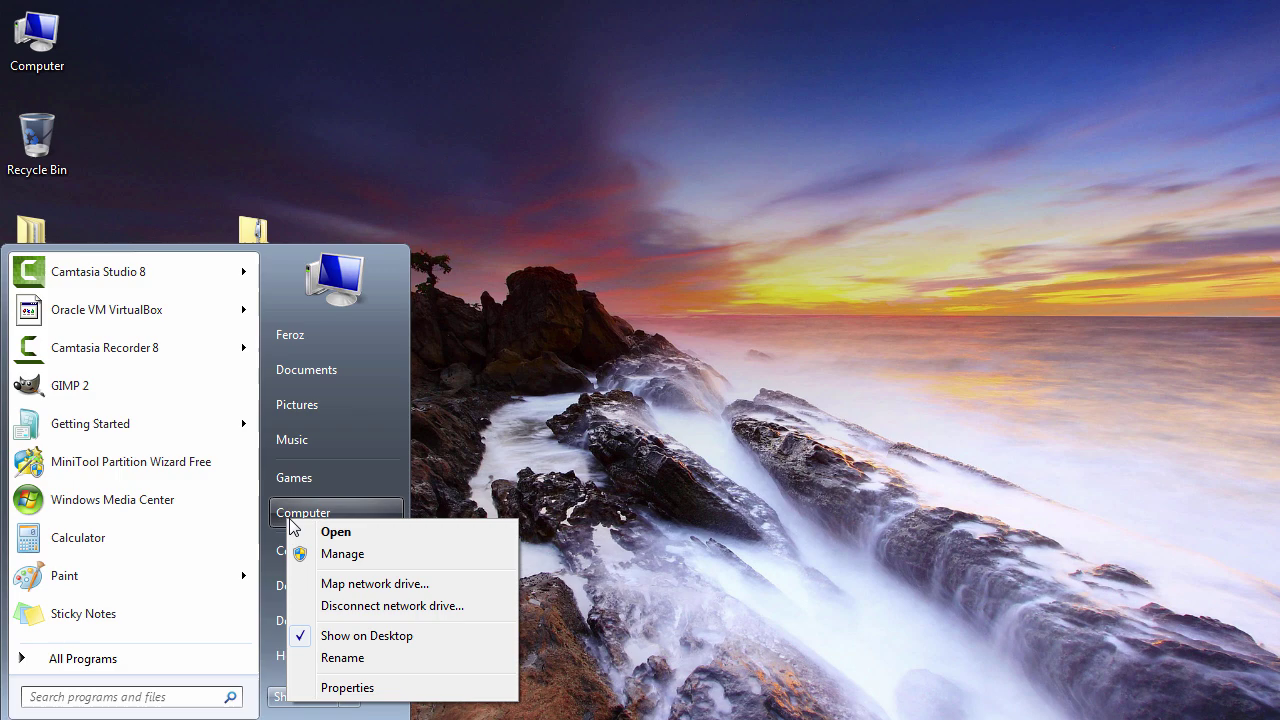
pyautogui.click(323, 556)
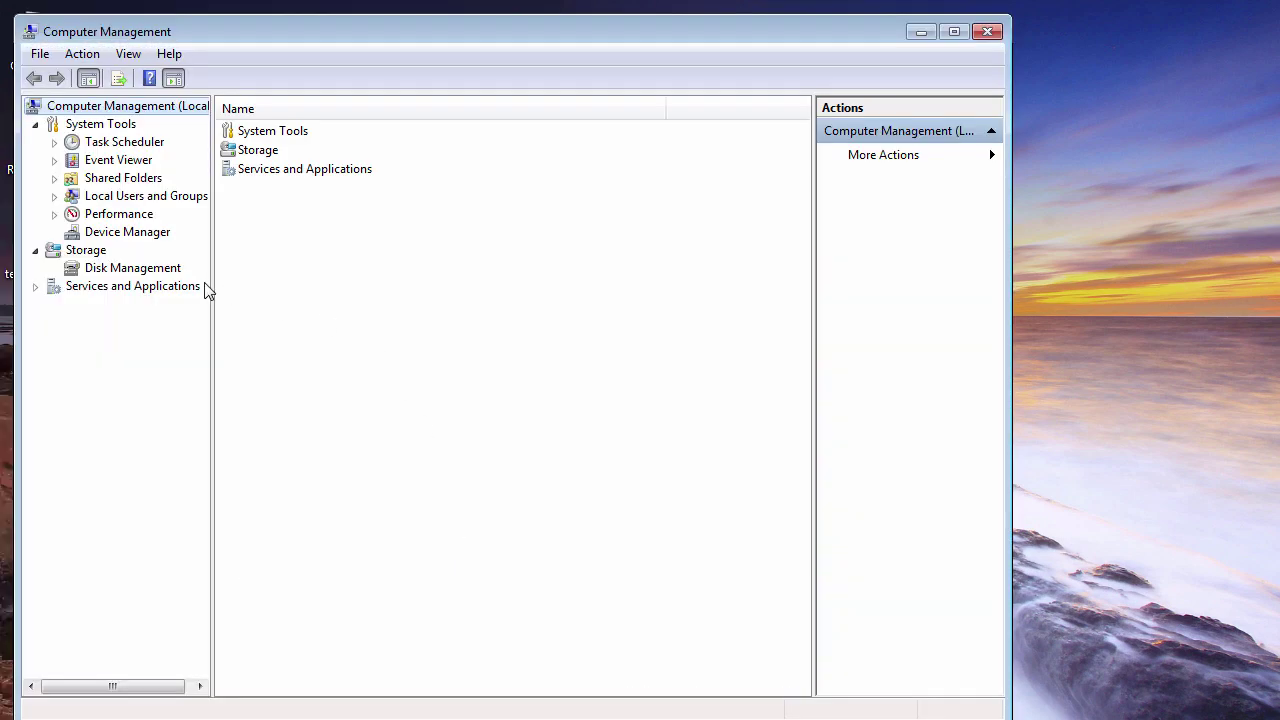
# In Disk Management, add drive letter G to removable Disk 1's 7.49 GB NTFS partition
pyautogui.click(170, 272)
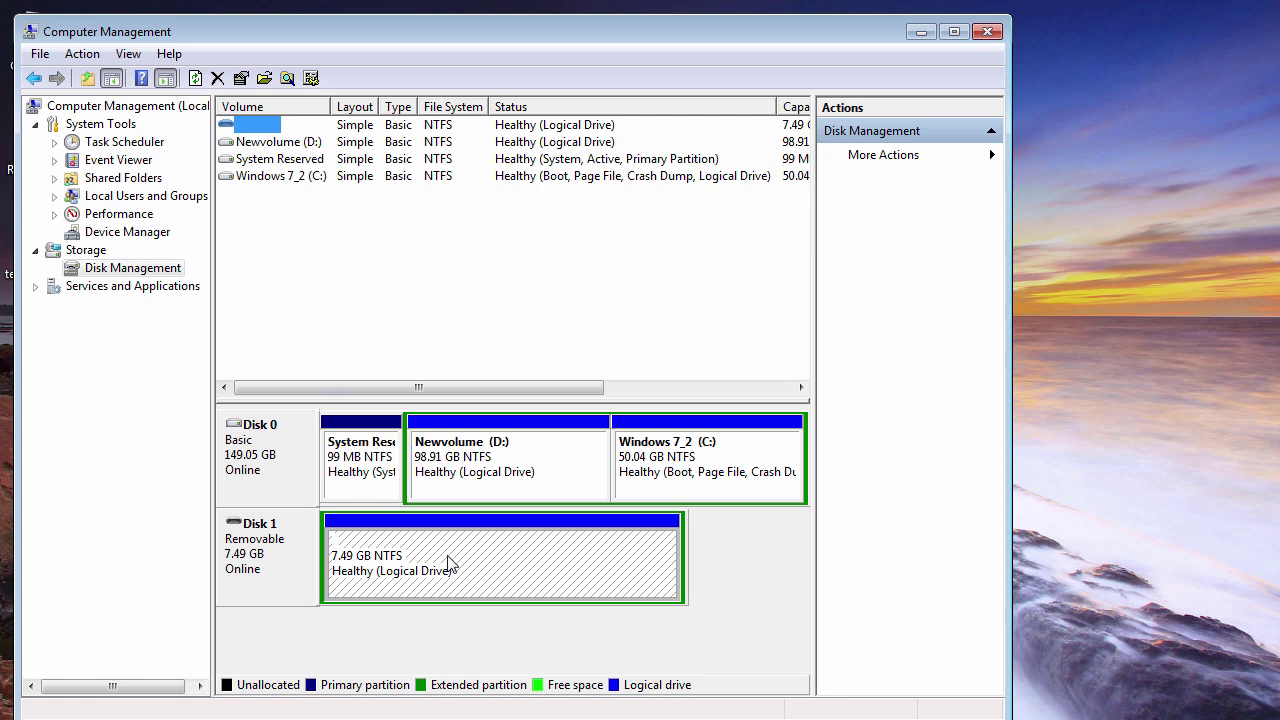
pyautogui.rightClick(448, 563)
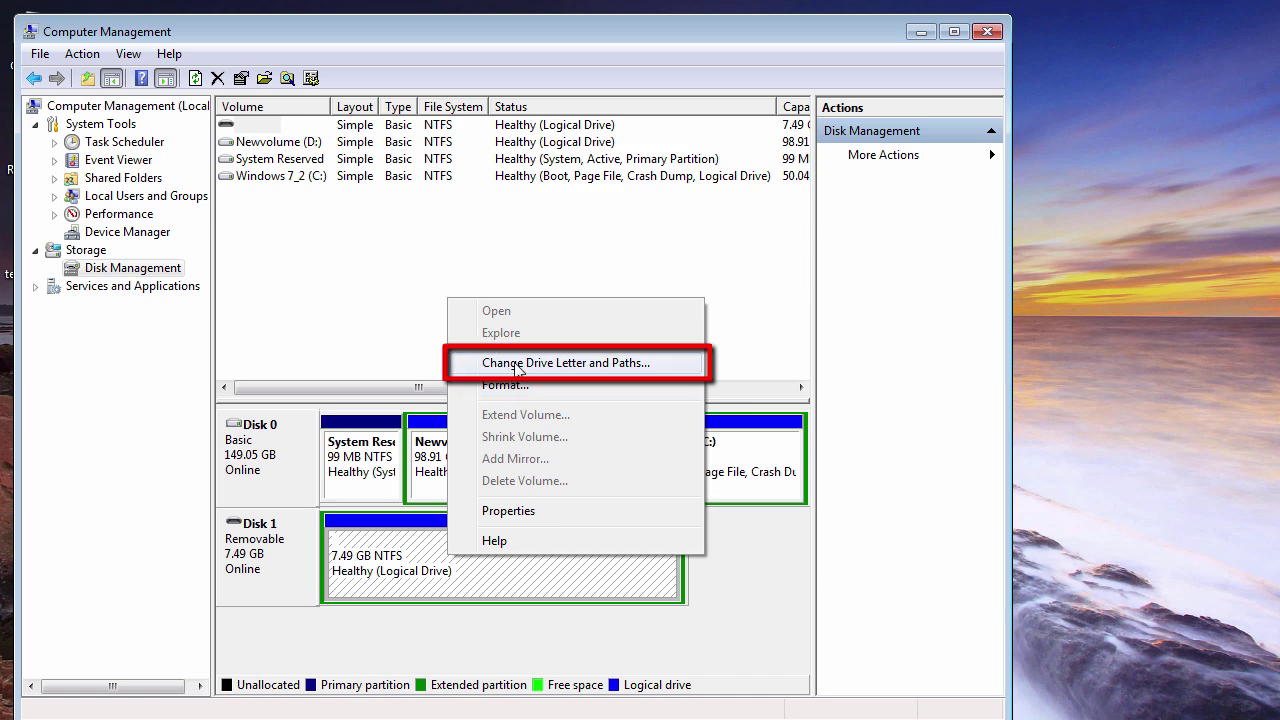
pyautogui.click(582, 366)
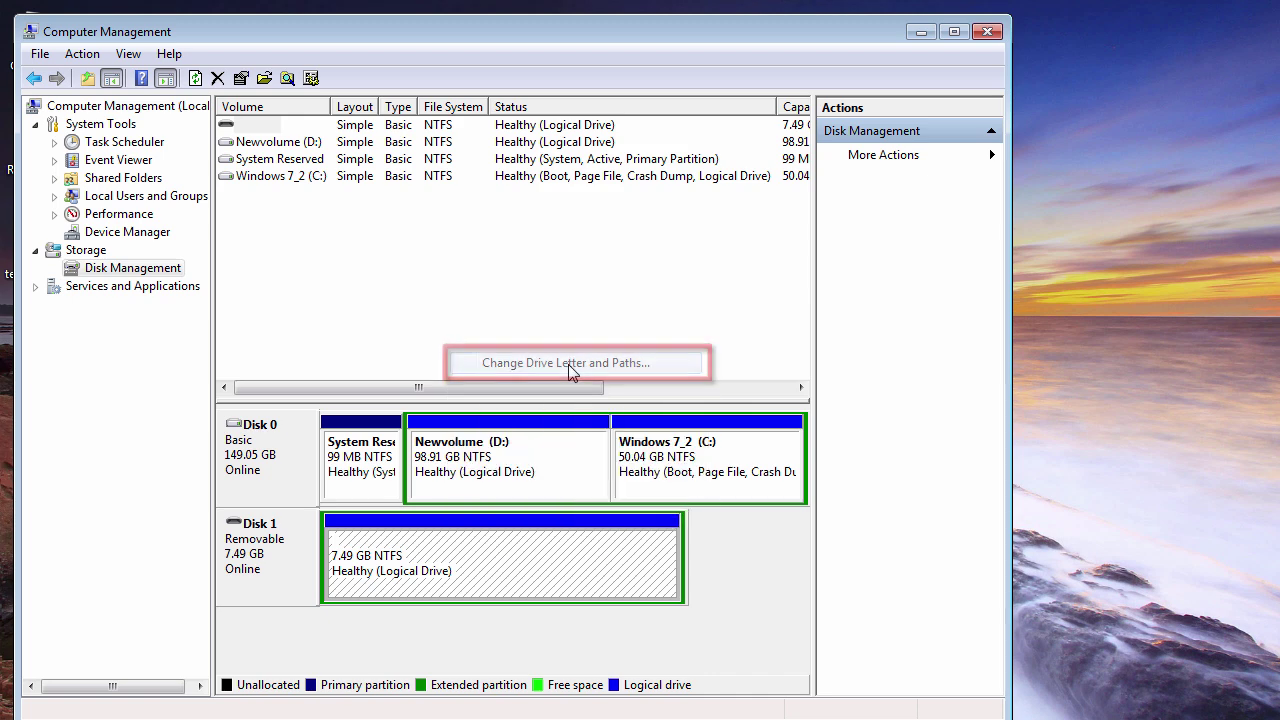
pyautogui.click(365, 437)
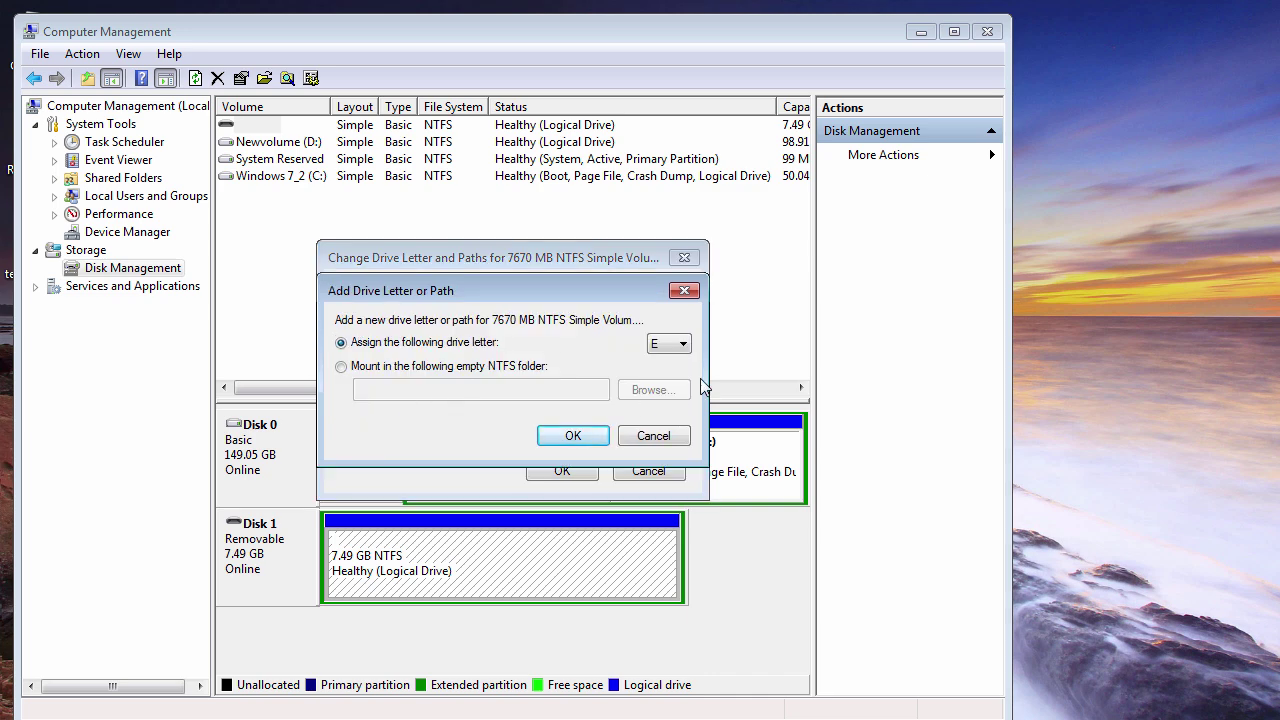
pyautogui.click(678, 345)
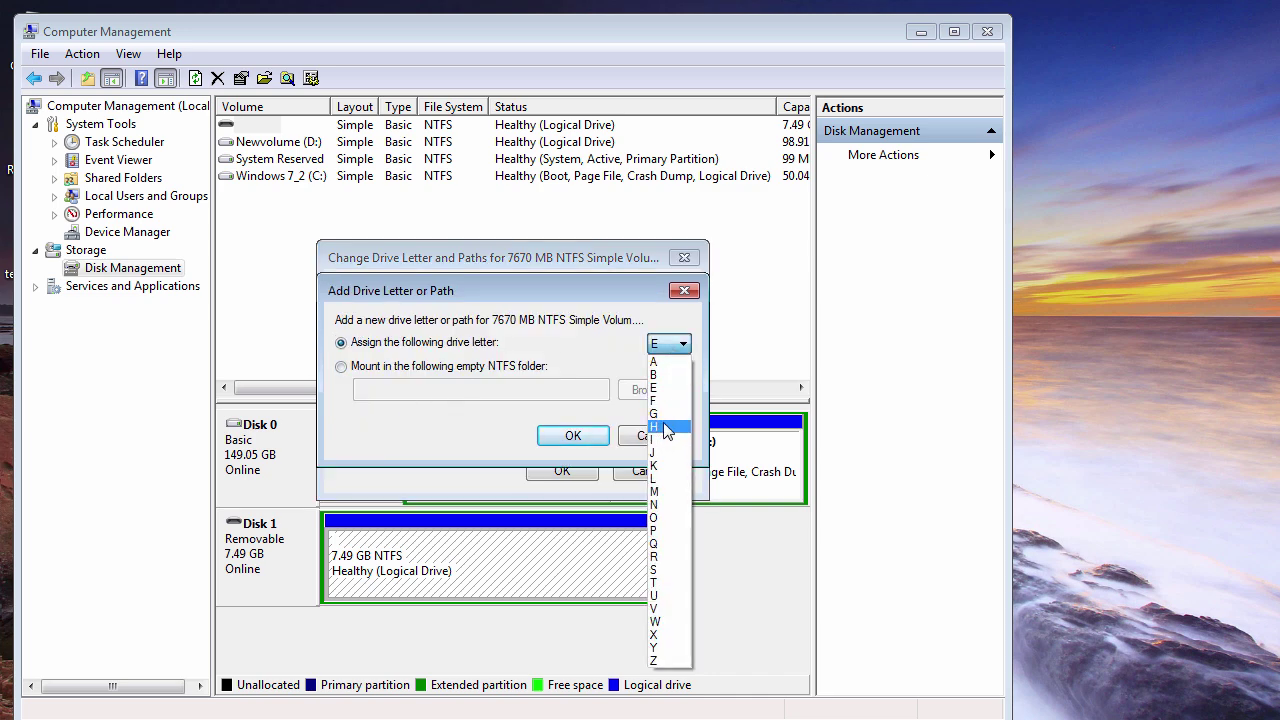
pyautogui.click(660, 413)
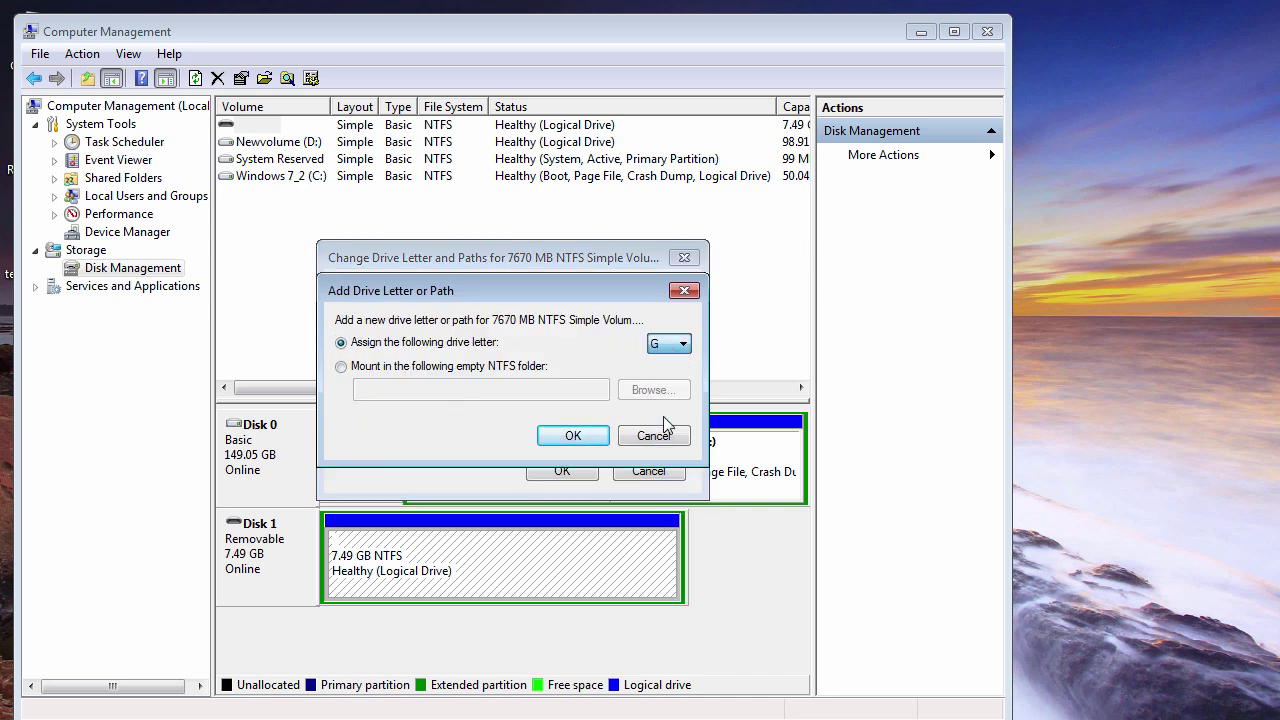
pyautogui.click(571, 437)
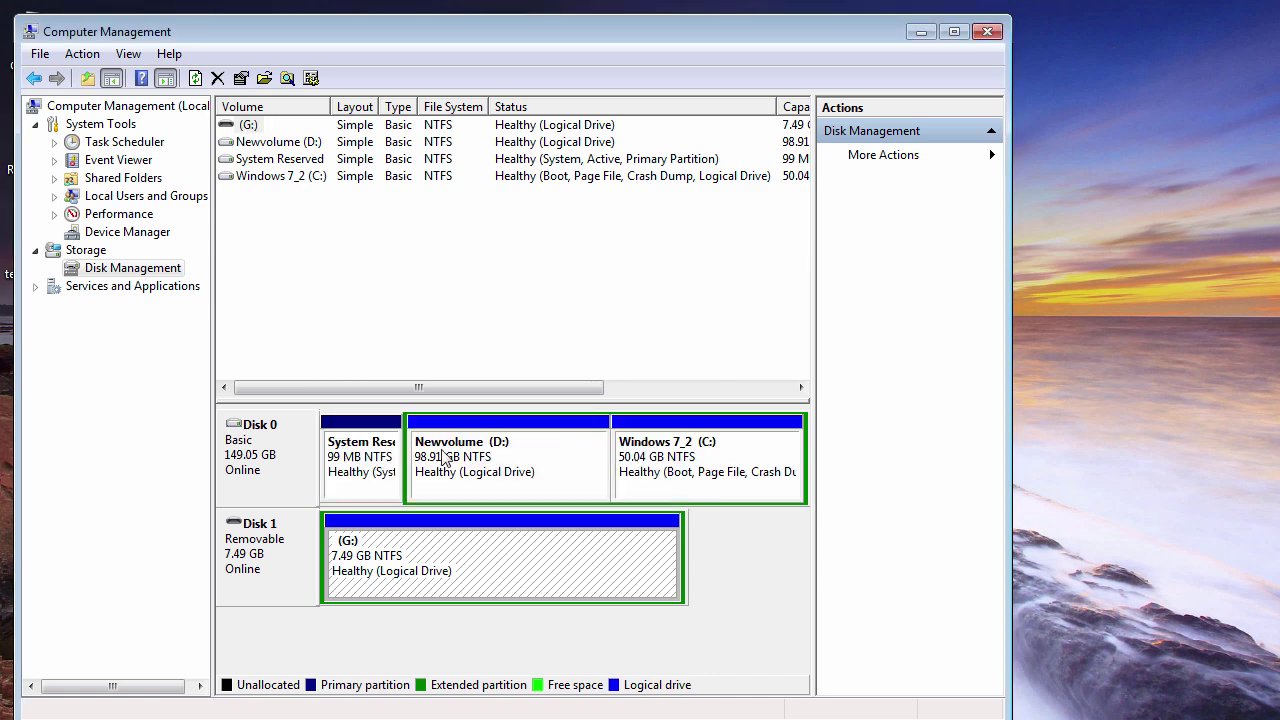
# Browse Removable Disk (G:), check the recovered Dub_Star file's details, and close the window
pyautogui.press('super+e')
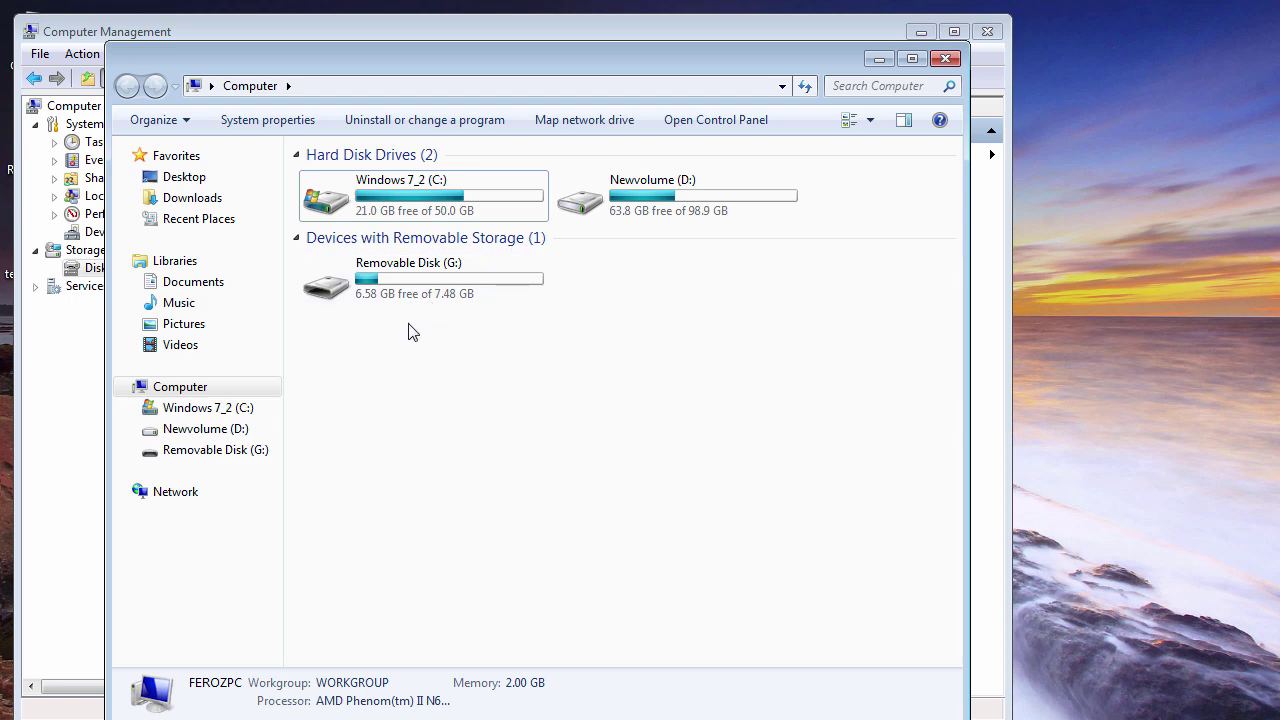
pyautogui.doubleClick(429, 300)
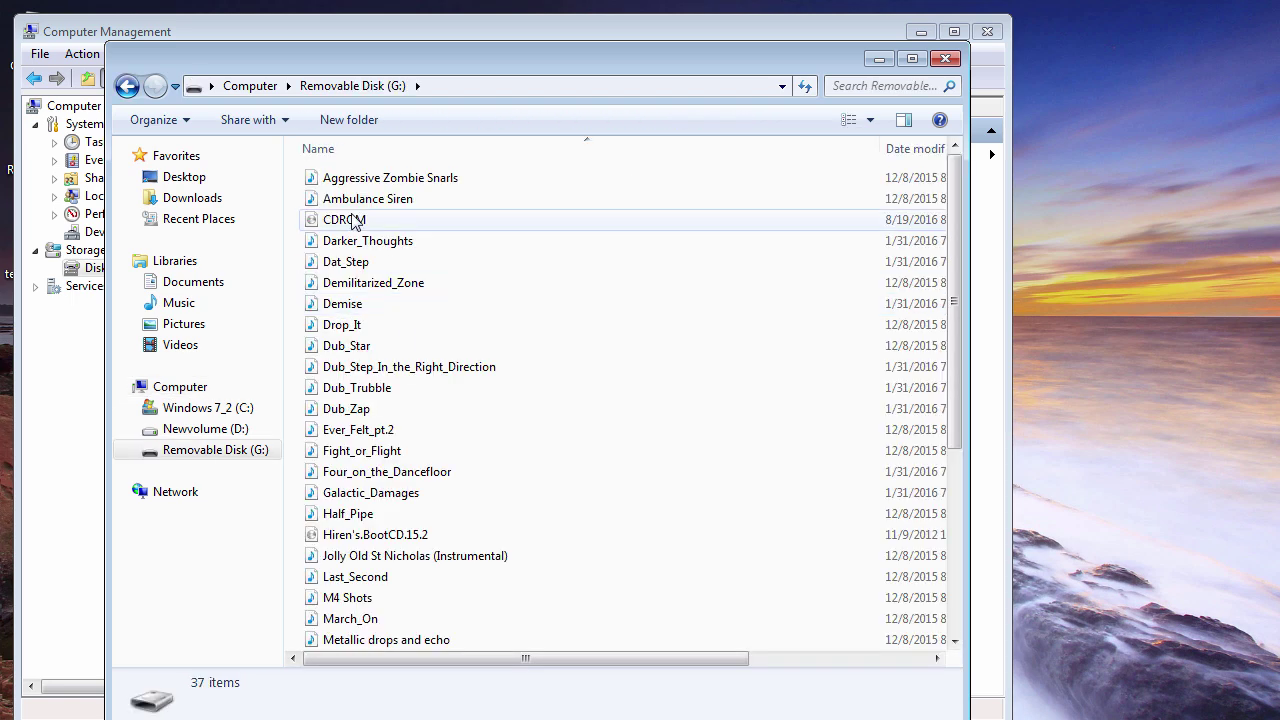
pyautogui.click(398, 350)
pyautogui.scroll(-5, 415, 420)
pyautogui.scroll(5, 430, 470)
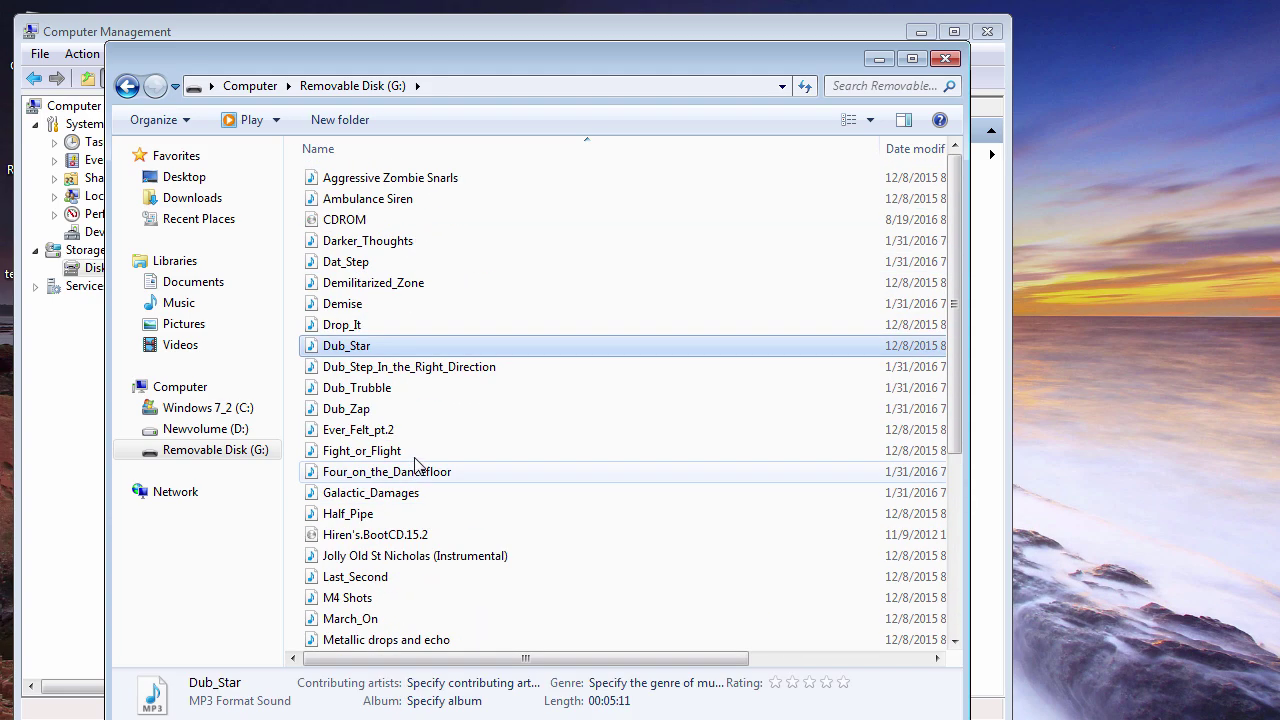
pyautogui.click(945, 58)
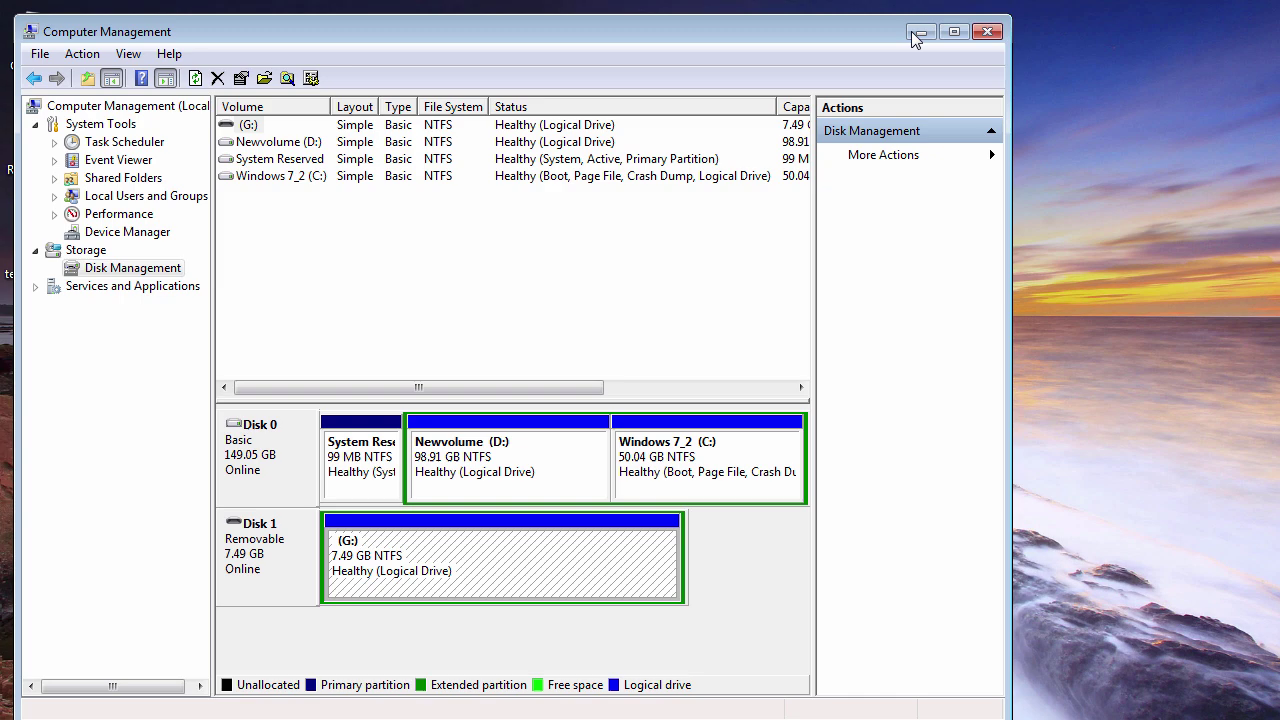